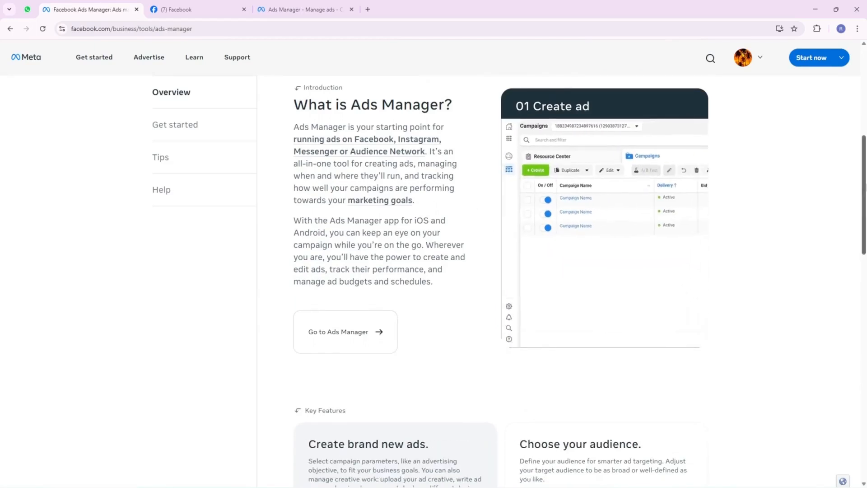
- Review the Ads Manager key features and the help article on creating brand new ads
scroll(863, 255, "down", 6)
left_click_drag(863, 255, 864, 267)
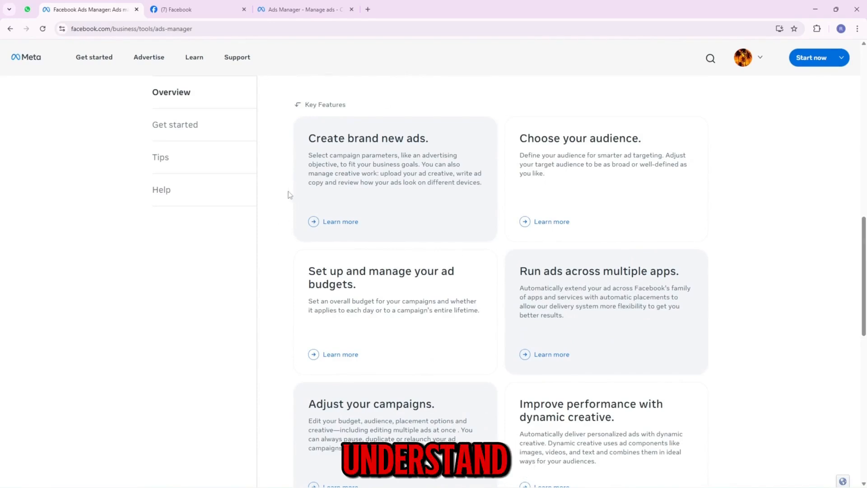
left_click(326, 222)
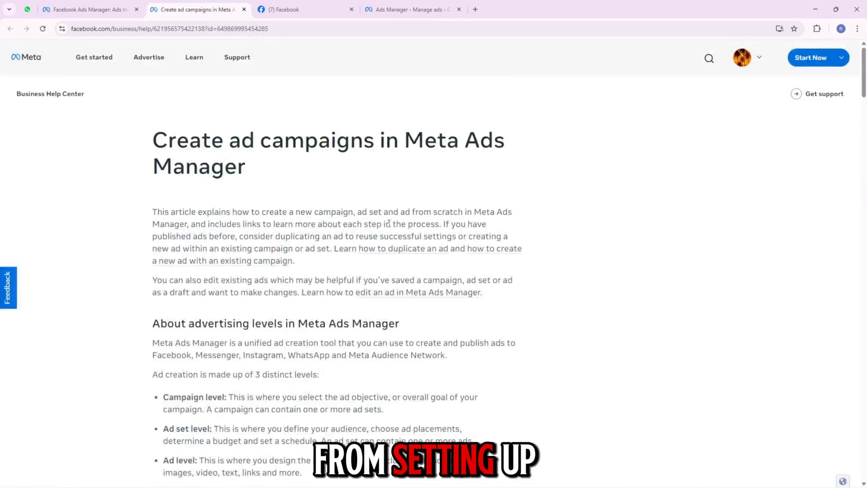
mouse_move(864, 84)
left_mouse_down()
mouse_move(865, 286)
mouse_move(865, 76)
left_mouse_up()
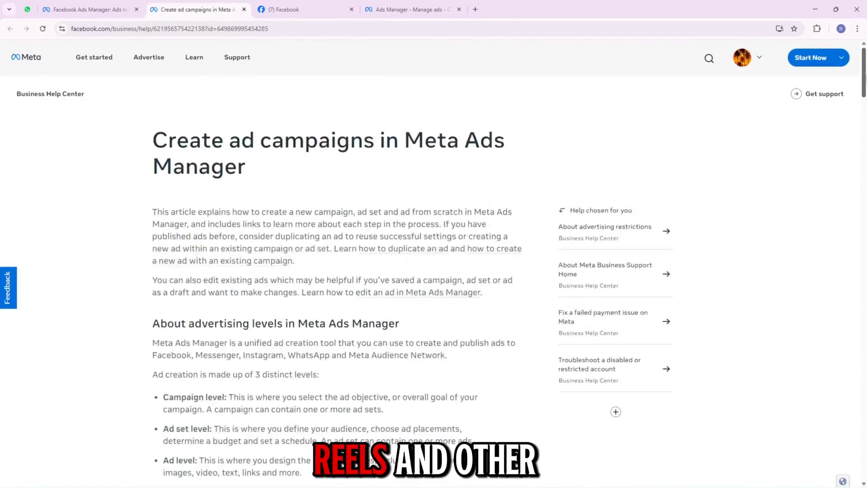
left_click(104, 9)
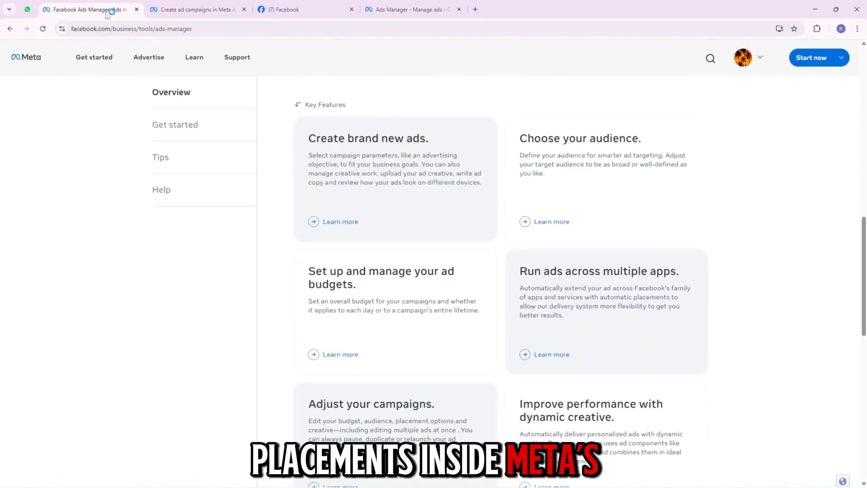
scroll(379, 332, "down", 7)
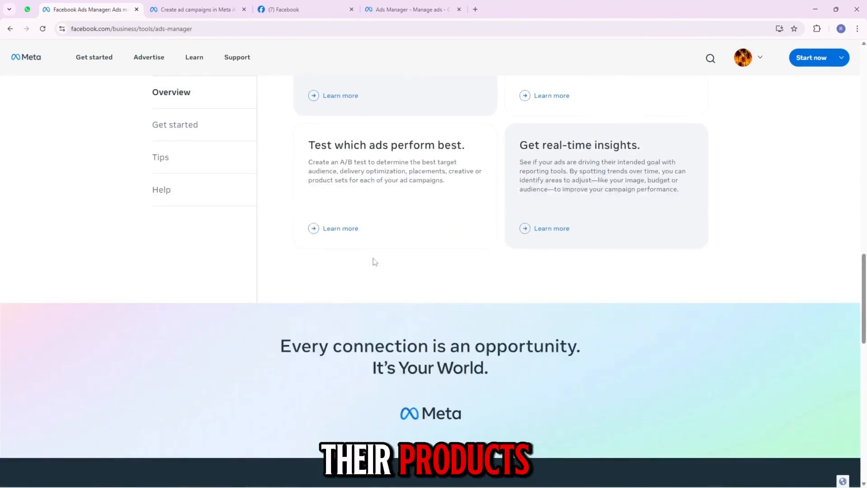
- Read the Get started section's quick-start guide for Ads Manager, and return to the main Ads Manager page
left_click(168, 126)
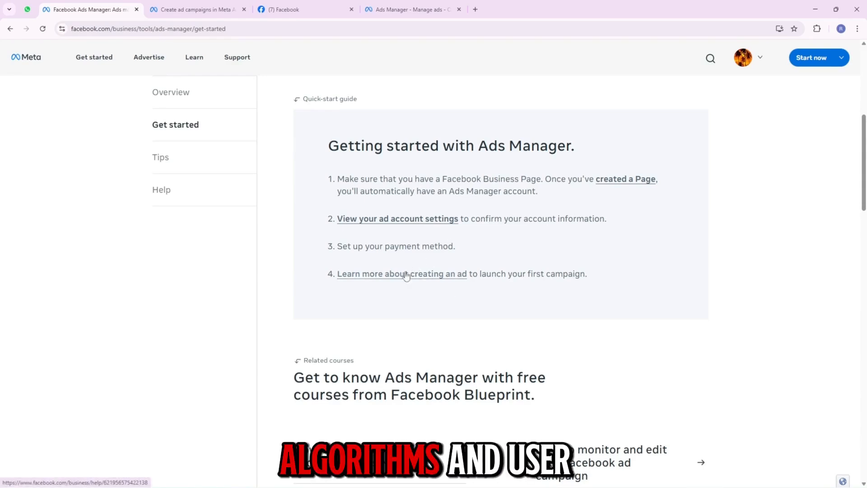
left_click_drag(863, 182, 865, 154)
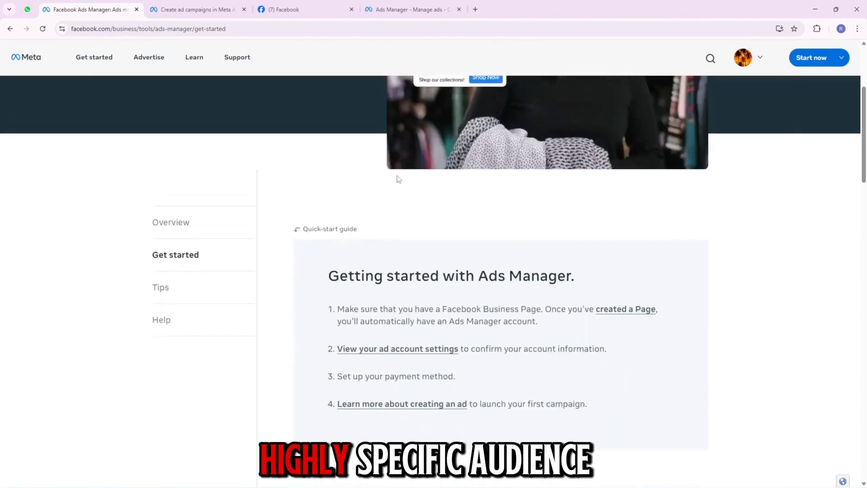
scroll(467, 222, "up", 4)
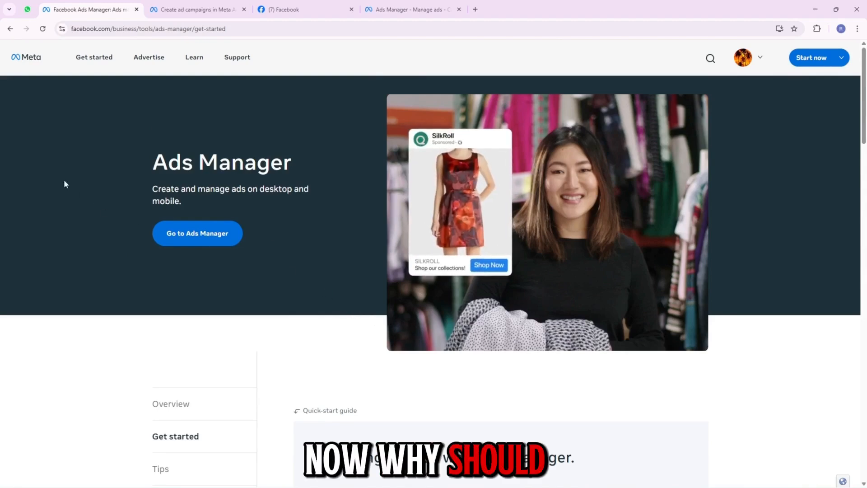
left_click(9, 31)
scroll(476, 324, "up", 20)
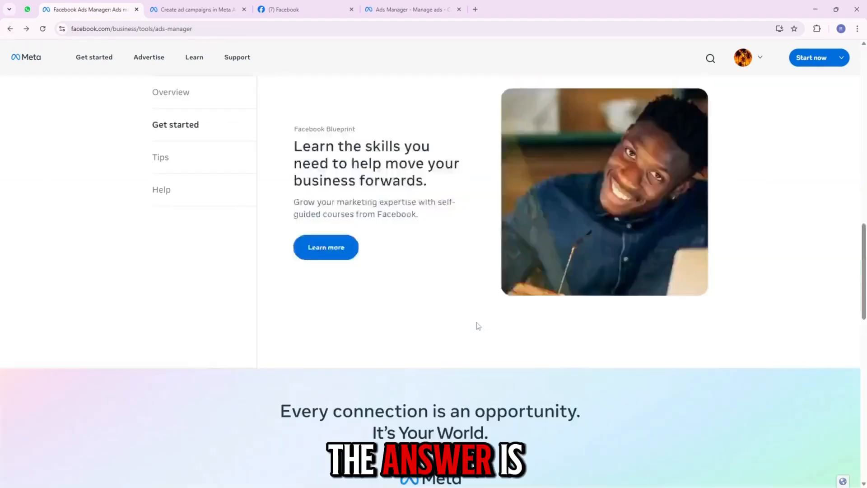
scroll(478, 325, "up", 3)
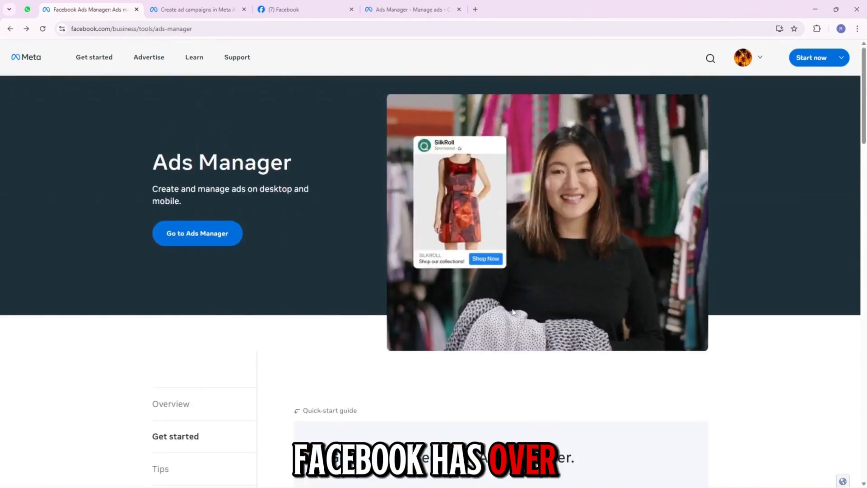
- Examine the Ads Manager Overview section, covering its introduction and key features
left_click(164, 406)
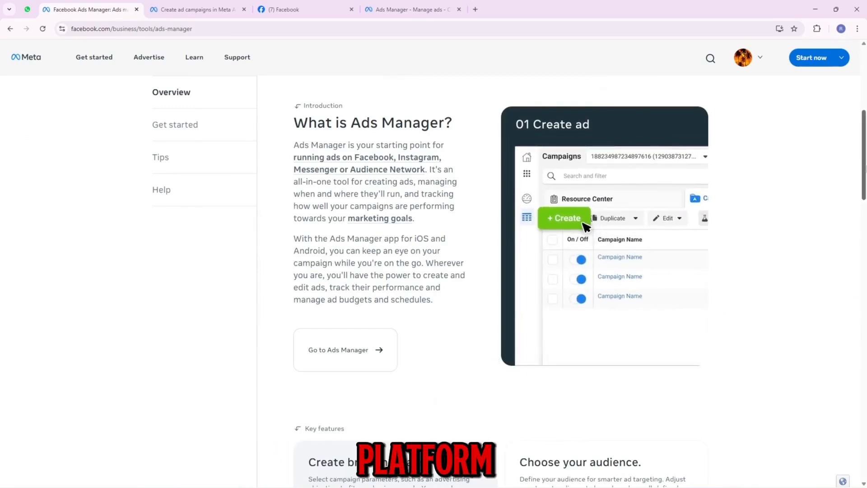
scroll(501, 280, "down", 5)
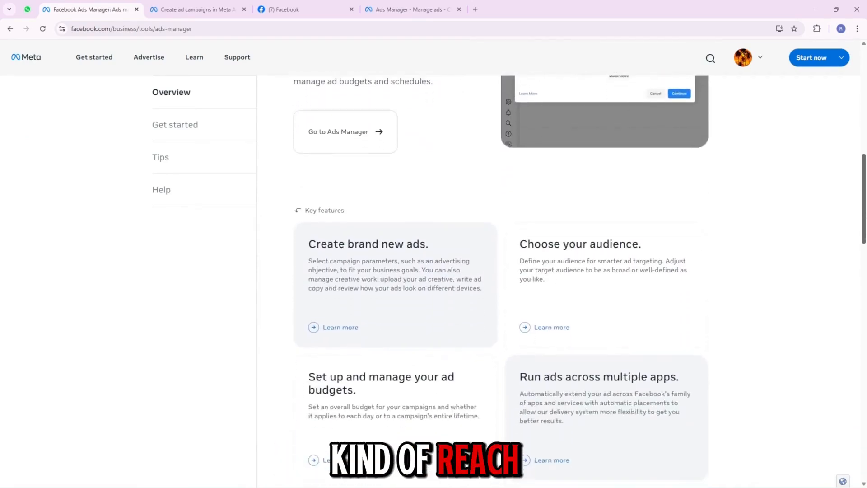
left_click_drag(866, 225, 866, 231)
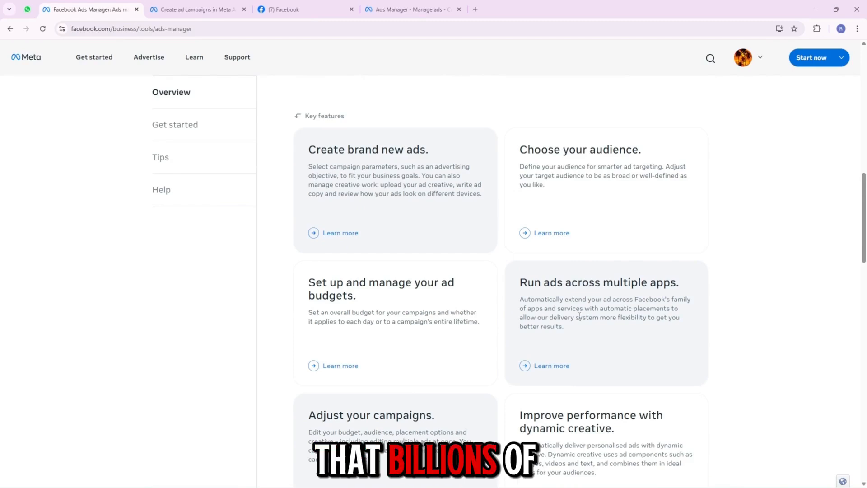
scroll(230, 271, "up", 10)
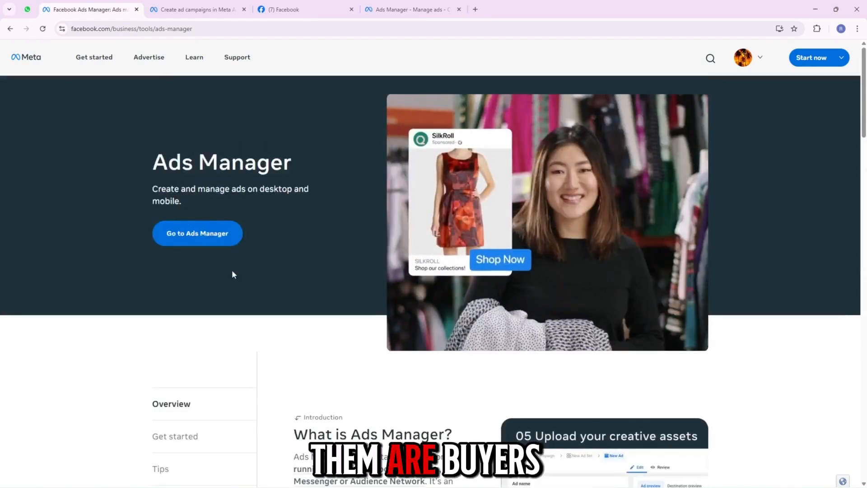
scroll(231, 274, "down", 10)
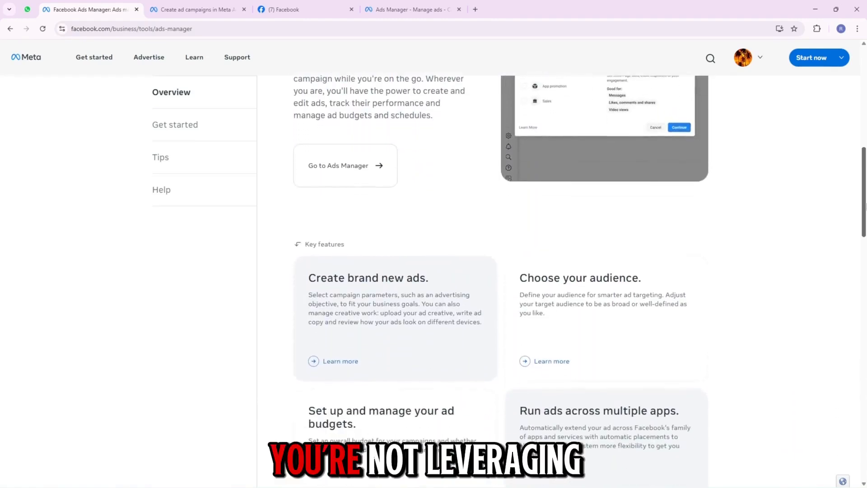
left_click_drag(866, 206, 866, 231)
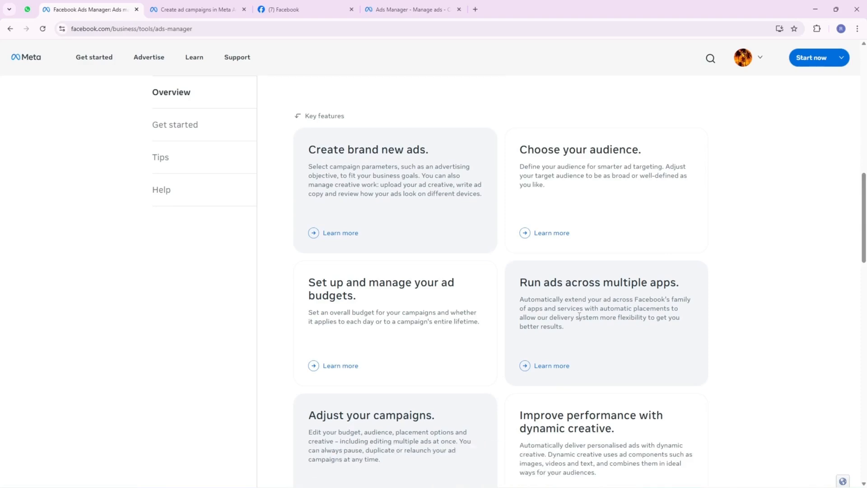
scroll(233, 274, "up", 14)
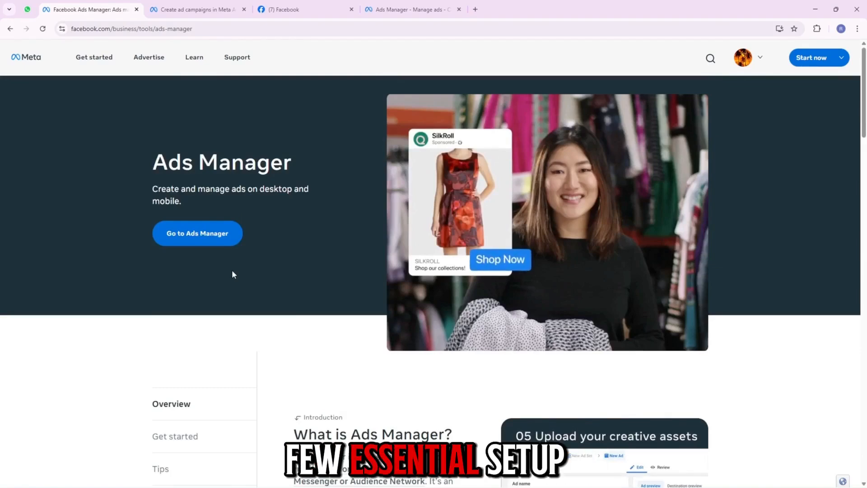
scroll(232, 271, "down", 7)
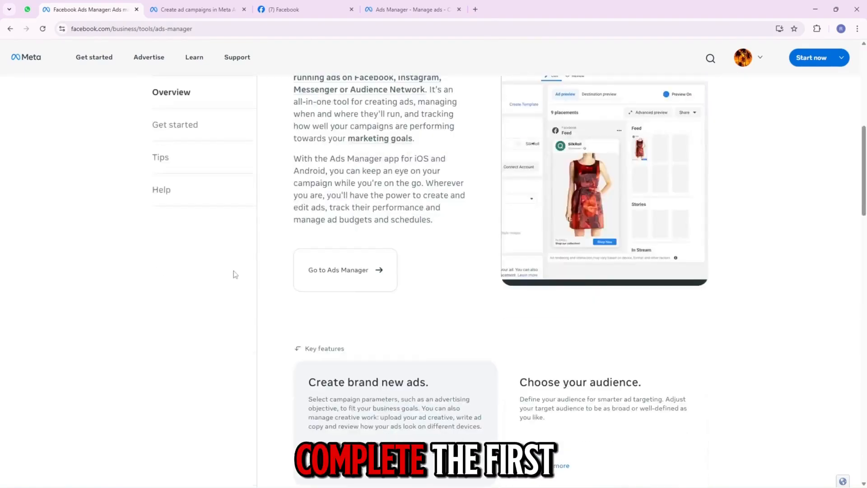
left_click(298, 8)
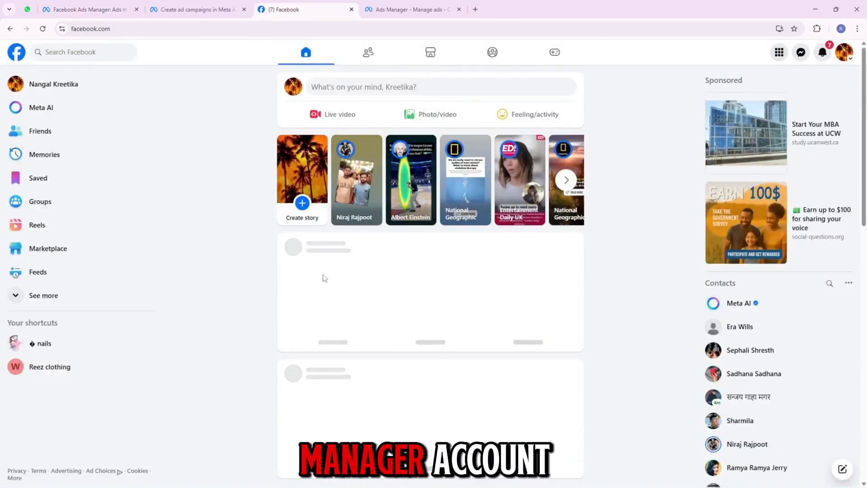
left_click(476, 9)
type("https://business.facebook.com/")
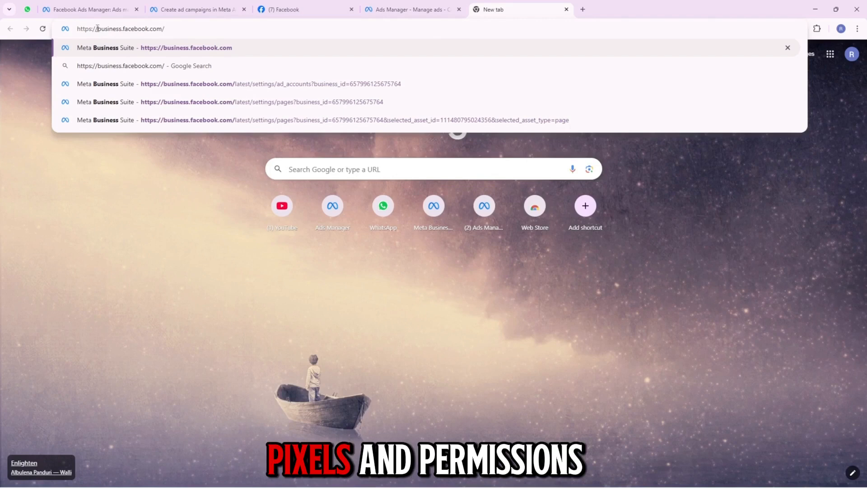
left_click_drag(98, 29, 161, 28)
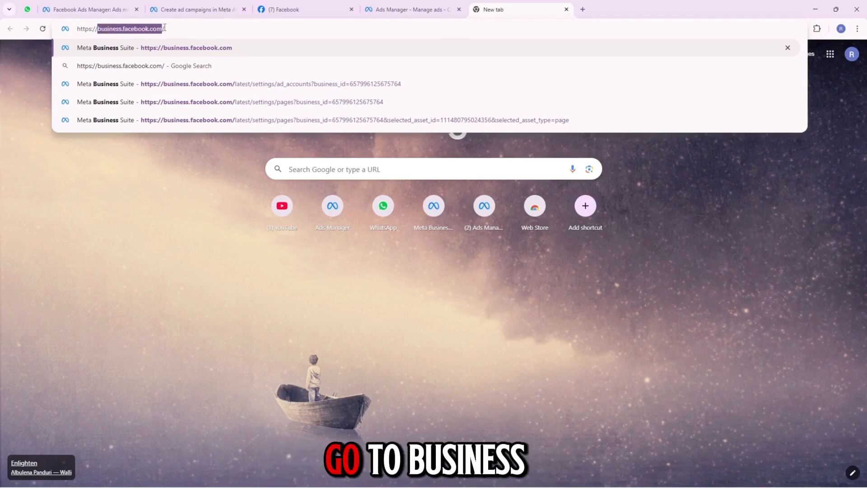
key("BackSpace")
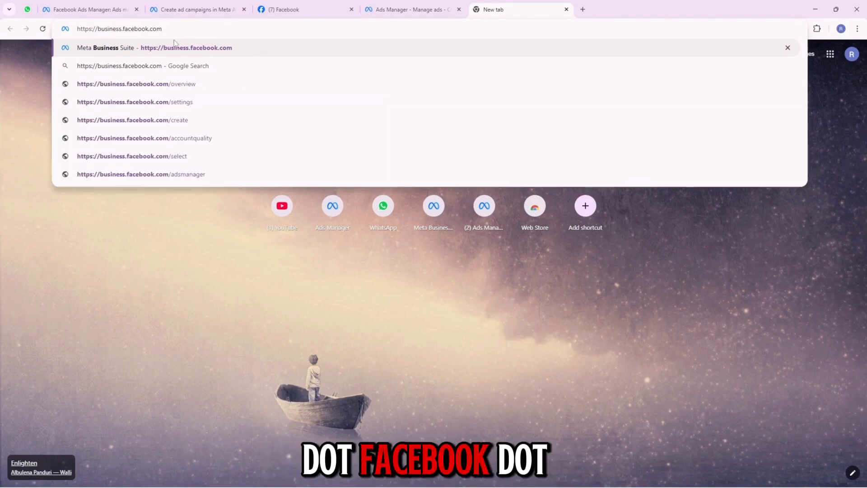
key("Return")
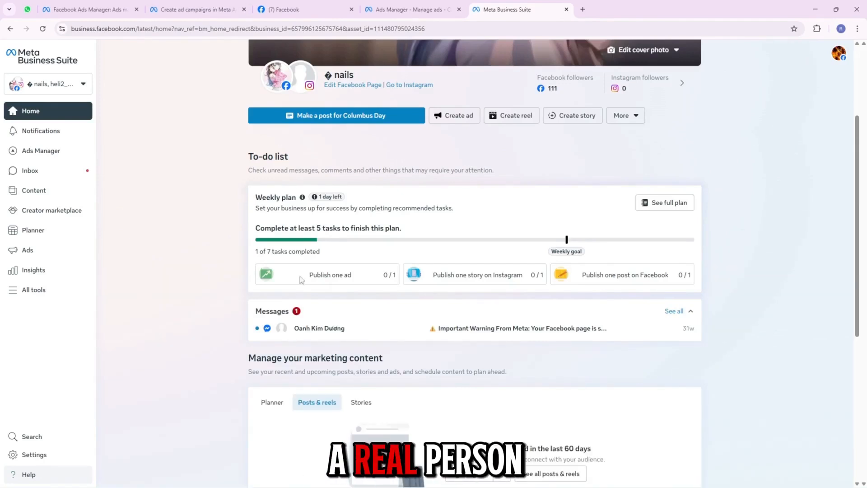
- View the explanation of the weekly plan and look over the Business Suite home page
left_click(306, 200)
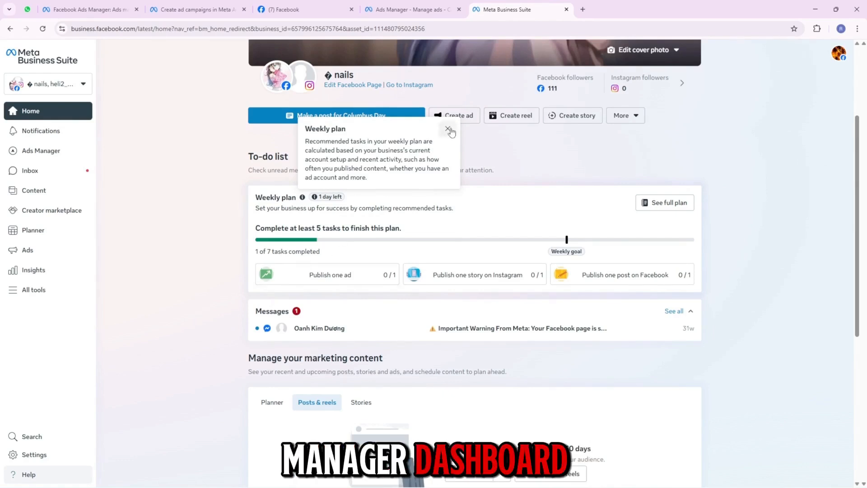
scroll(263, 213, "up", 3)
scroll(263, 214, "up", 1)
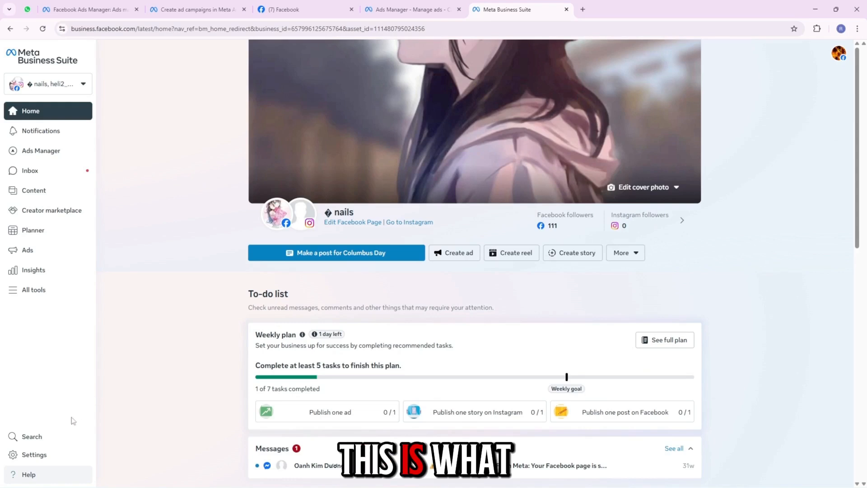
- Open the Pages section of the business settings and view the form for creating a Facebook Page
left_click(58, 453)
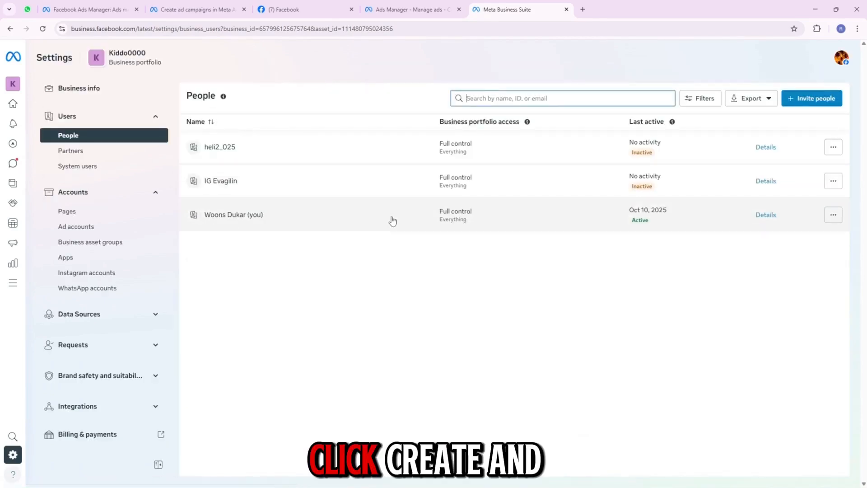
left_click(76, 213)
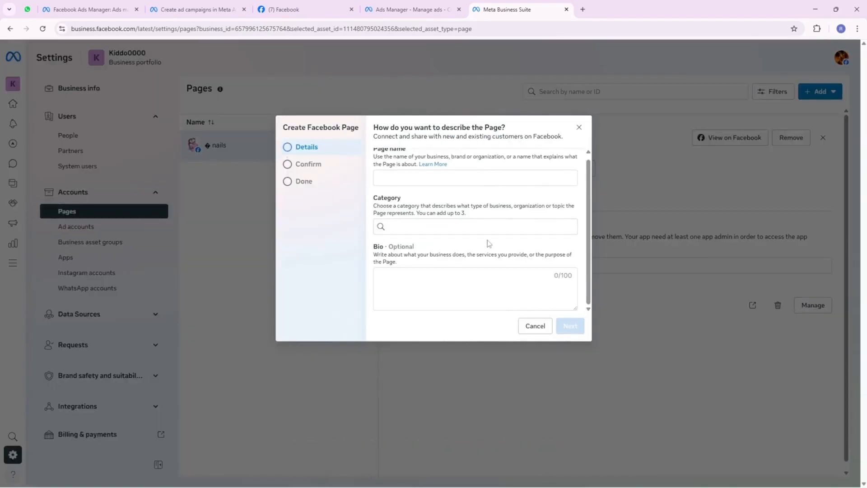
scroll(502, 222, "up", 1)
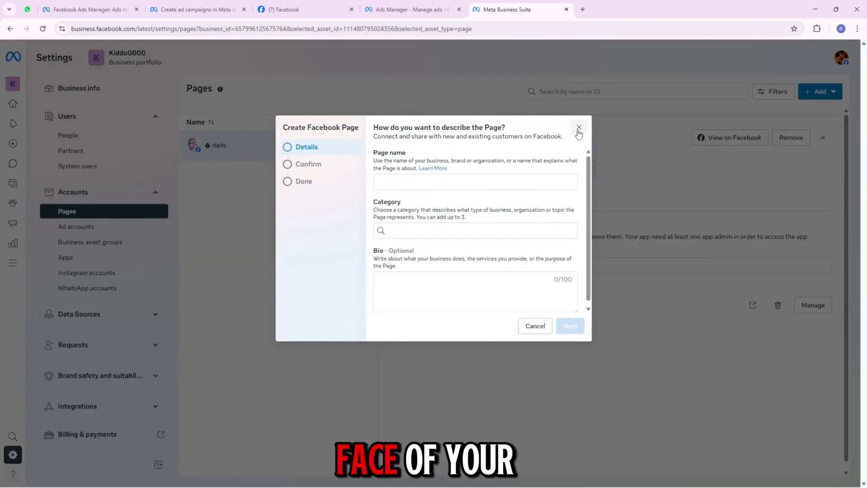
left_click(578, 128)
- Open the Ad accounts settings and view the form for creating a new ad account, leaving it without creating one
left_click(94, 230)
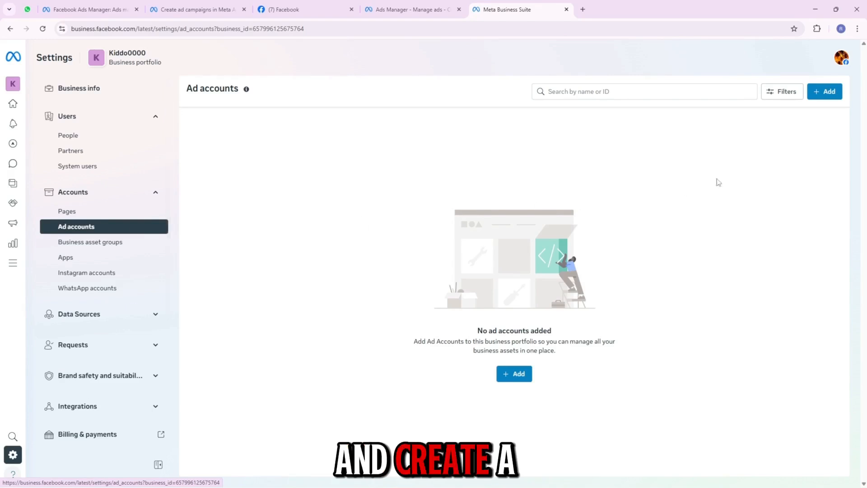
left_click(808, 101)
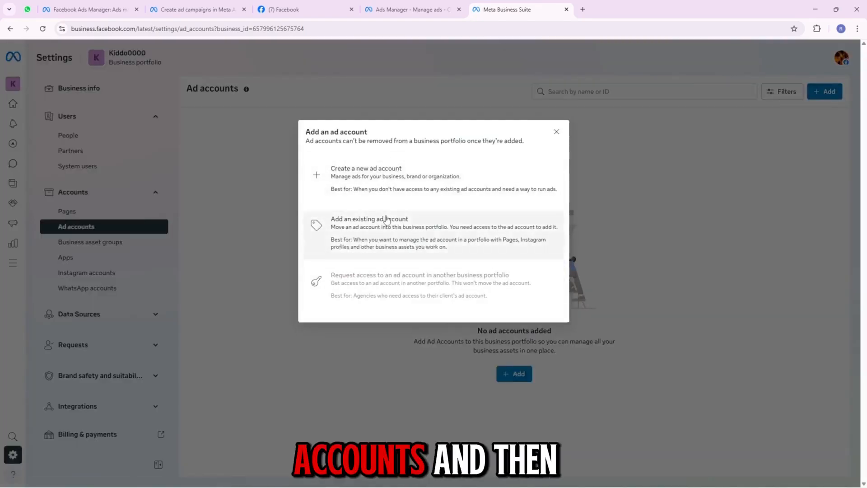
left_click(387, 196)
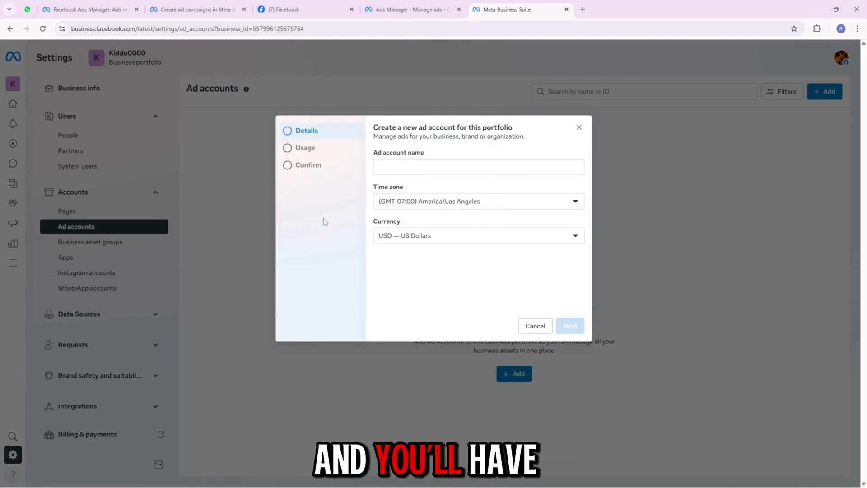
left_click(582, 127)
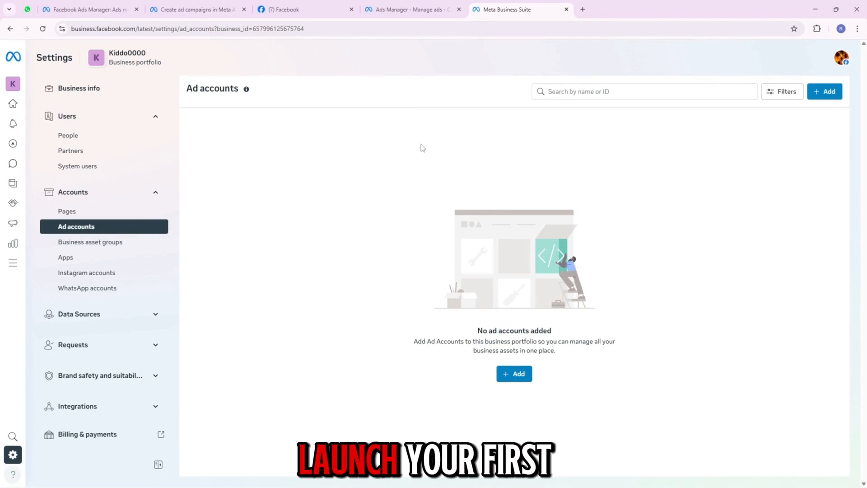
- Switch to Ads Manager and create a new campaign with the Auction buying type and the Sales objective
left_click(398, 9)
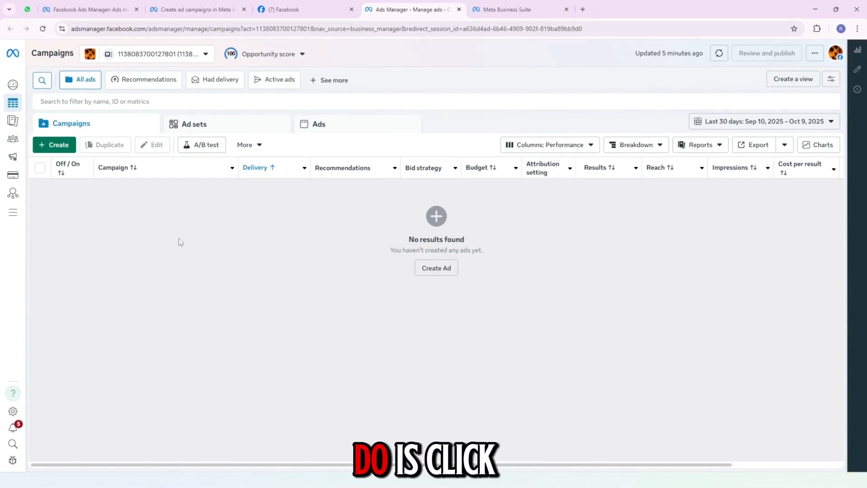
left_click(62, 144)
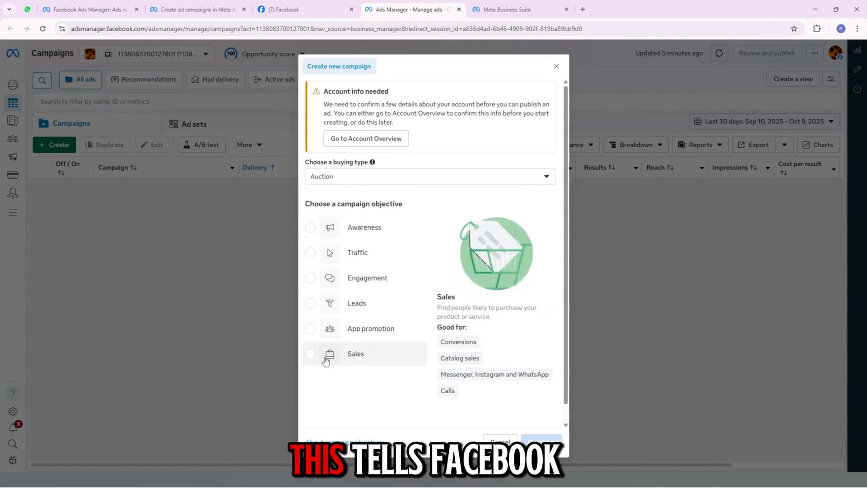
left_click(324, 361)
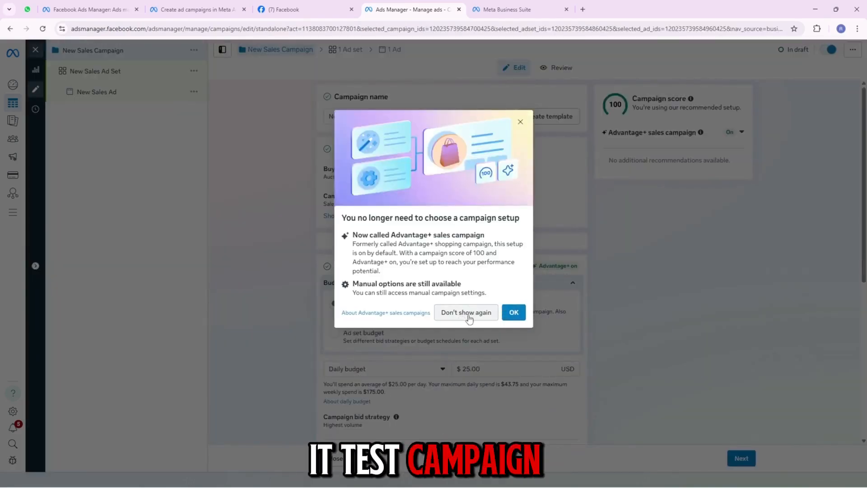
- Dismiss the campaign setup notice for good and name the campaign REEZ2025
left_click(465, 313)
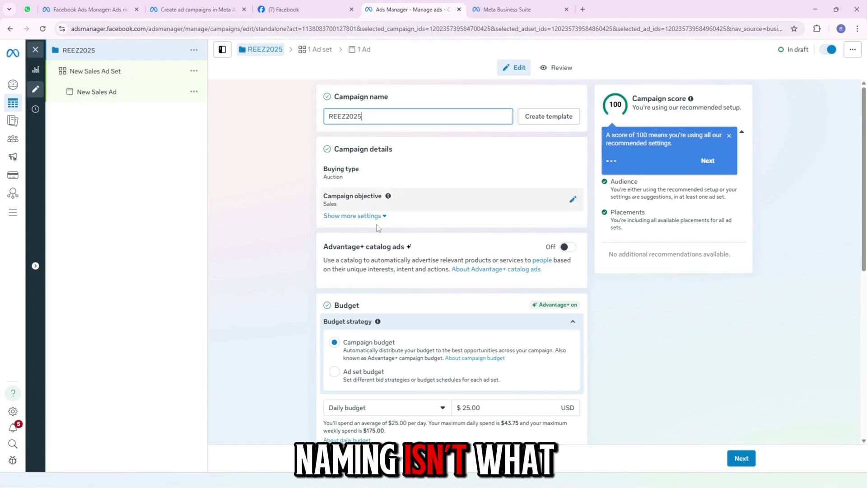
left_click_drag(865, 224, 865, 395)
scroll(865, 388, "up", 4)
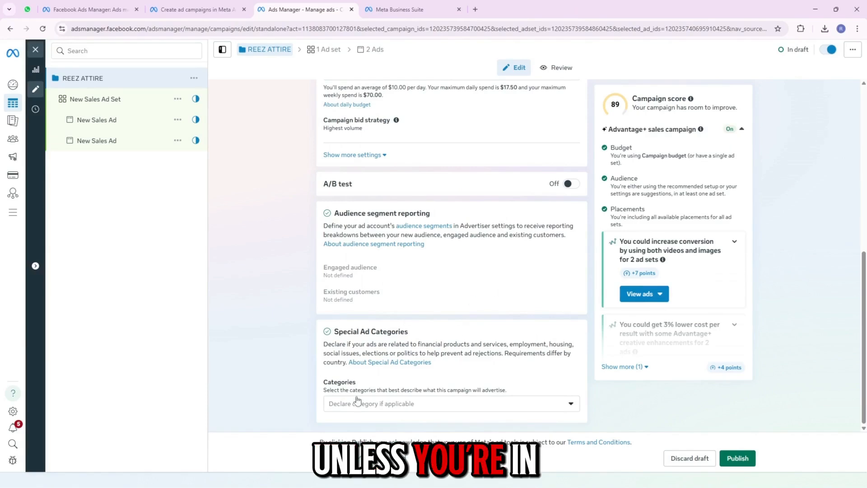
- View the Special Ad Categories options without declaring one, and look over the campaign's catalog ads and budget settings
left_click(444, 409)
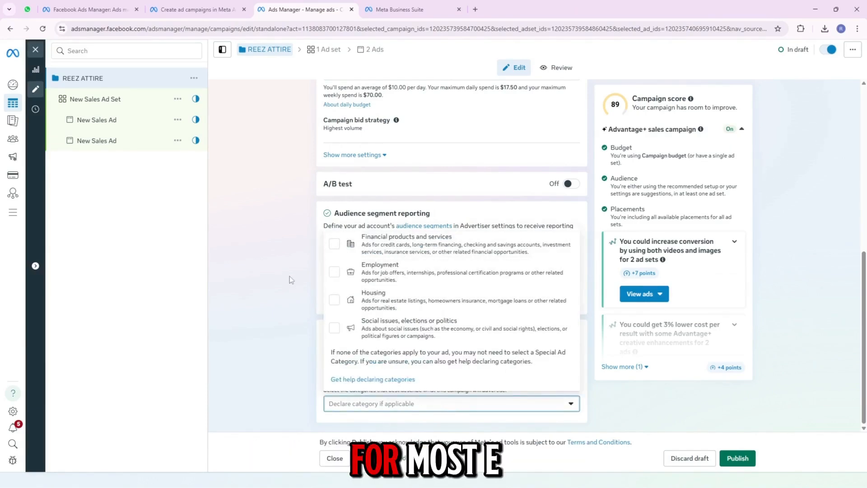
left_click(276, 332)
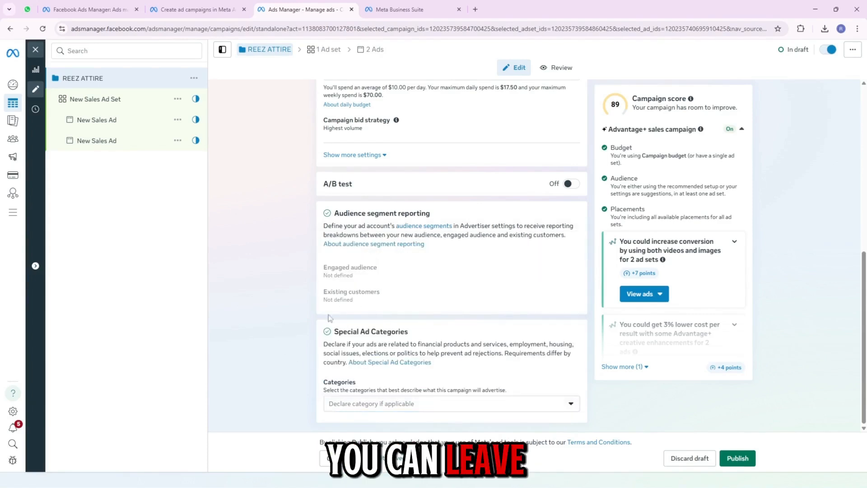
scroll(452, 253, "up", 4)
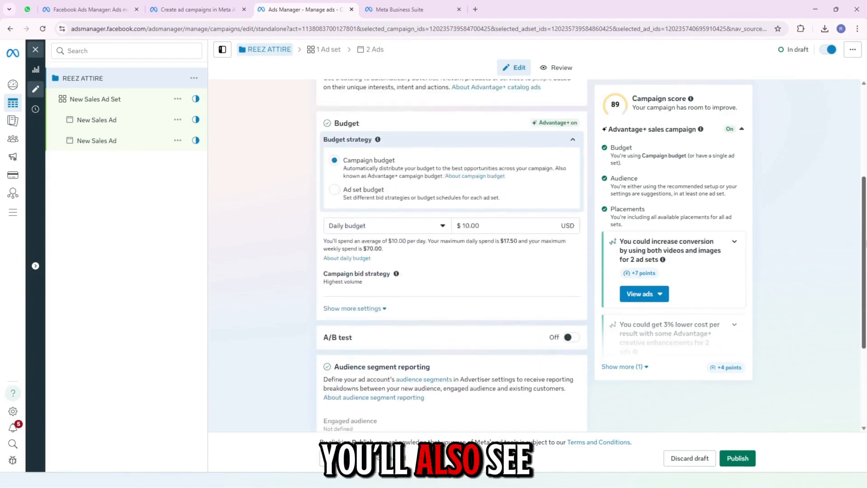
scroll(451, 253, "up", 2)
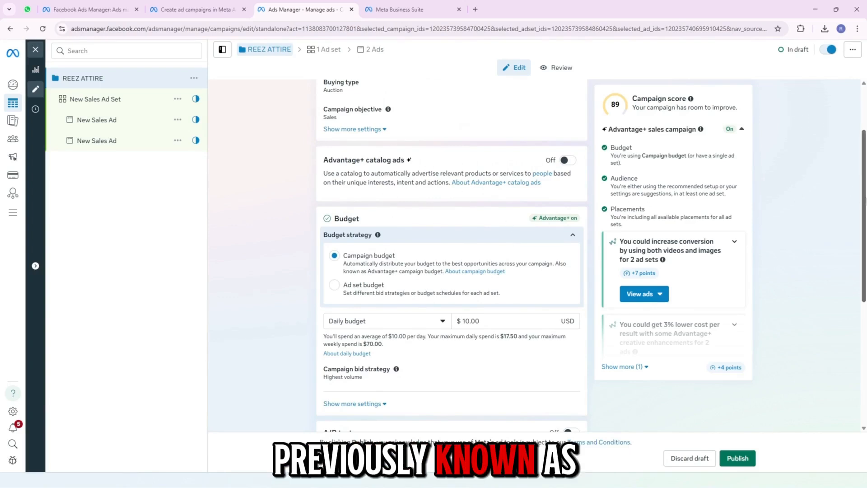
scroll(296, 200, "up", 2)
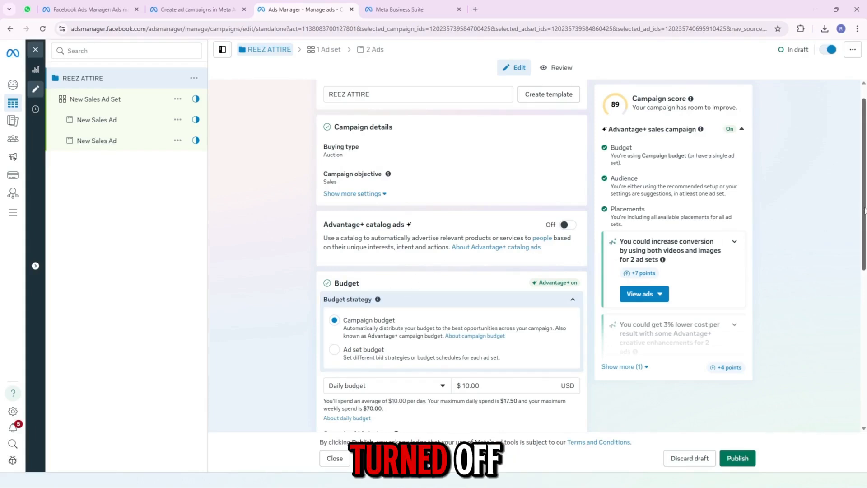
scroll(865, 211, "down", 1)
left_click_drag(865, 215, 865, 369)
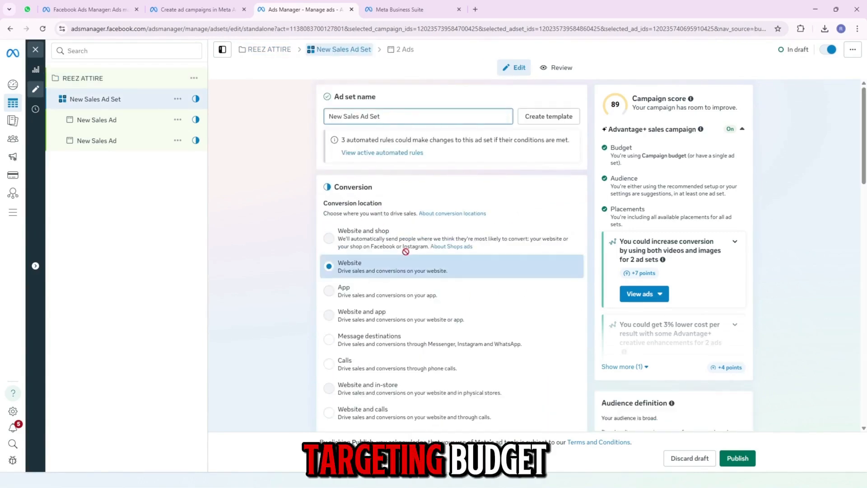
- Rename the ad set as Ad Set 1
left_click_drag(364, 120, 312, 120)
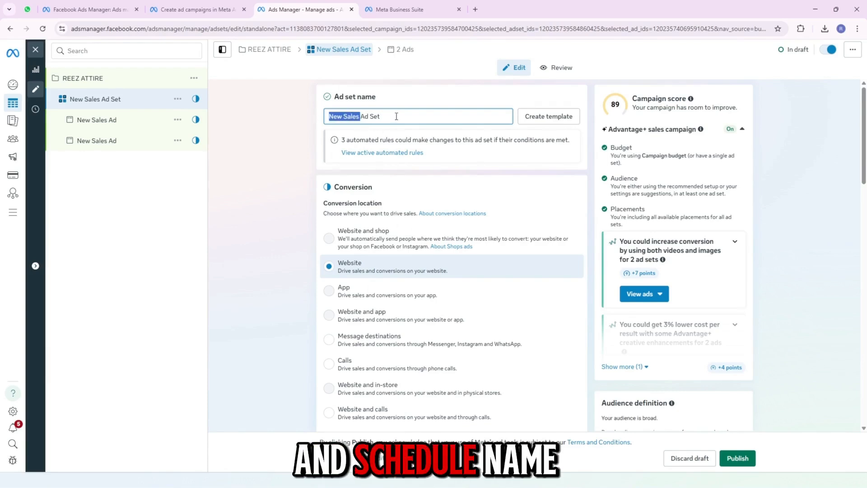
key("BackSpace")
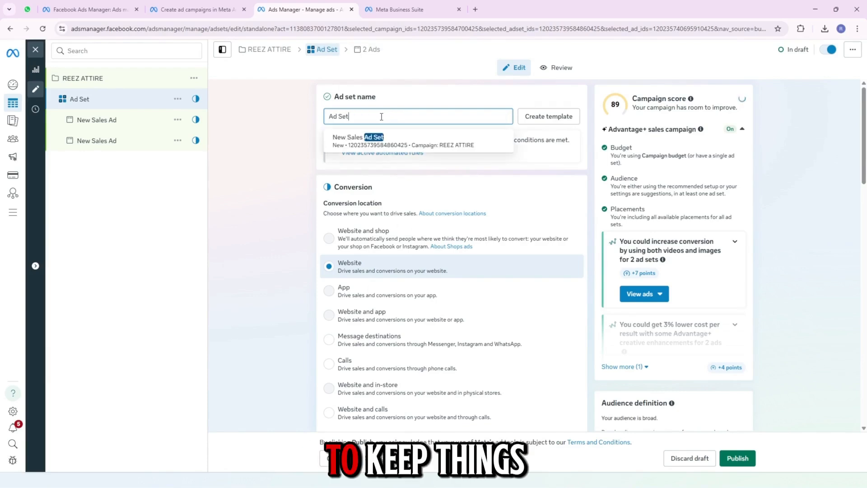
type("1")
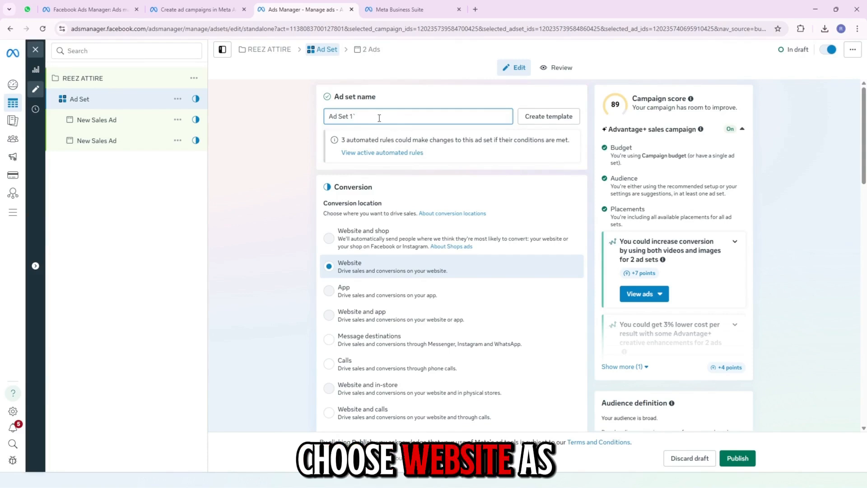
key("BackSpace")
key("BackSpace")
type("1")
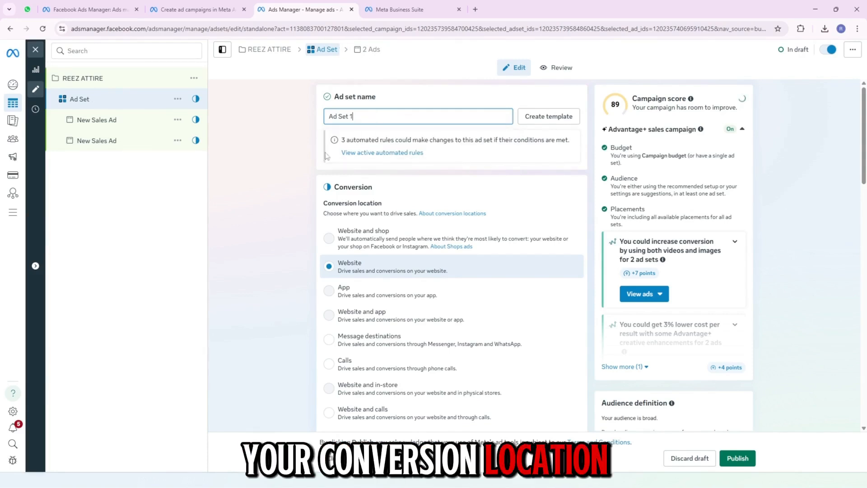
- Set the ad set's schedule to start on Oct 10, 2025
scroll(451, 293, "down", 4)
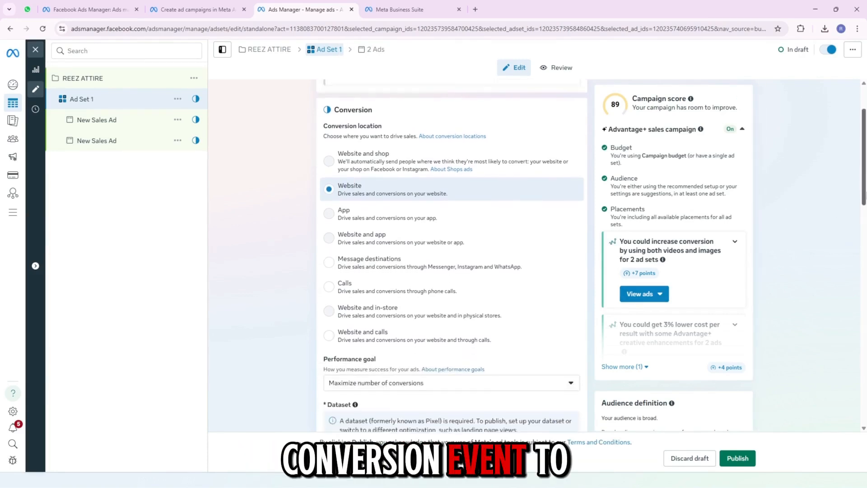
scroll(451, 253, "down", 6)
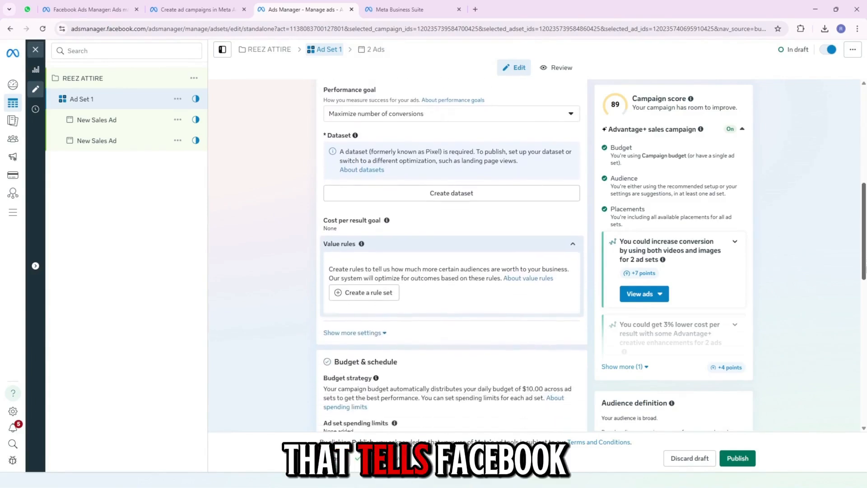
scroll(452, 253, "down", 2)
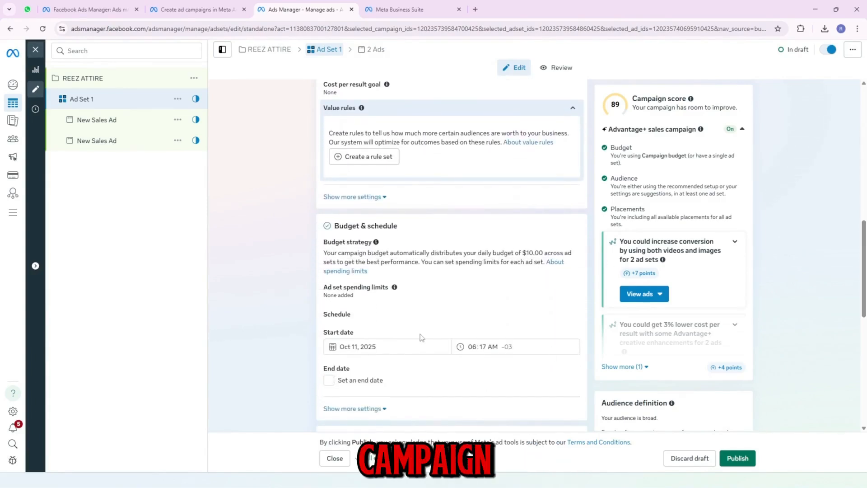
left_click(393, 347)
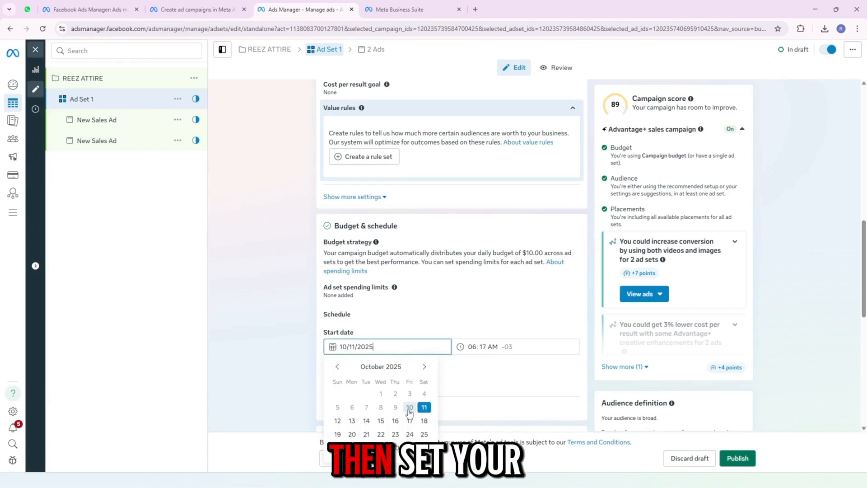
left_click(493, 346)
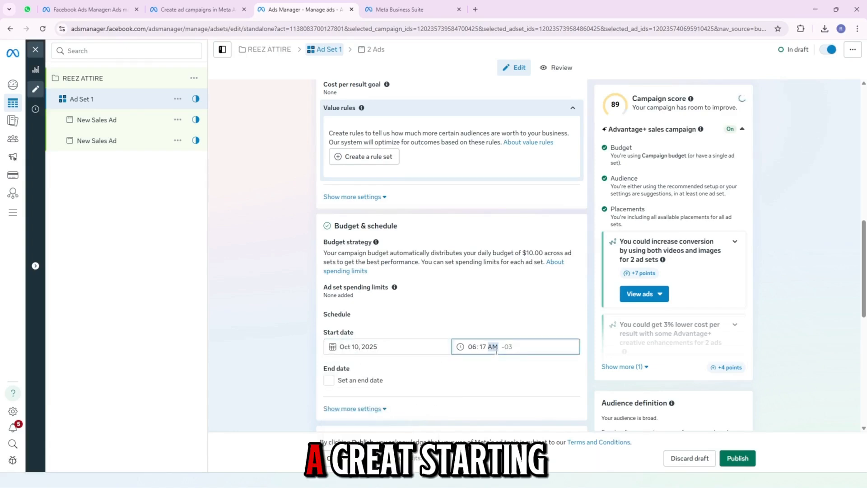
left_click(474, 346)
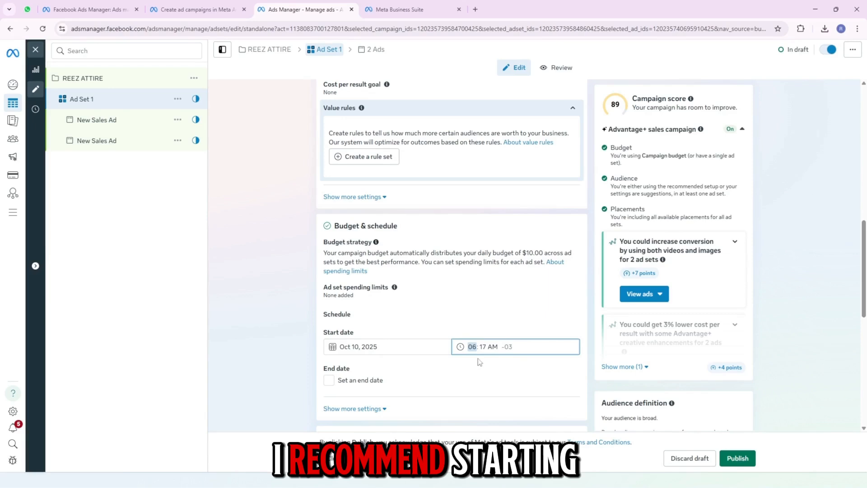
left_click_drag(863, 285, 865, 262)
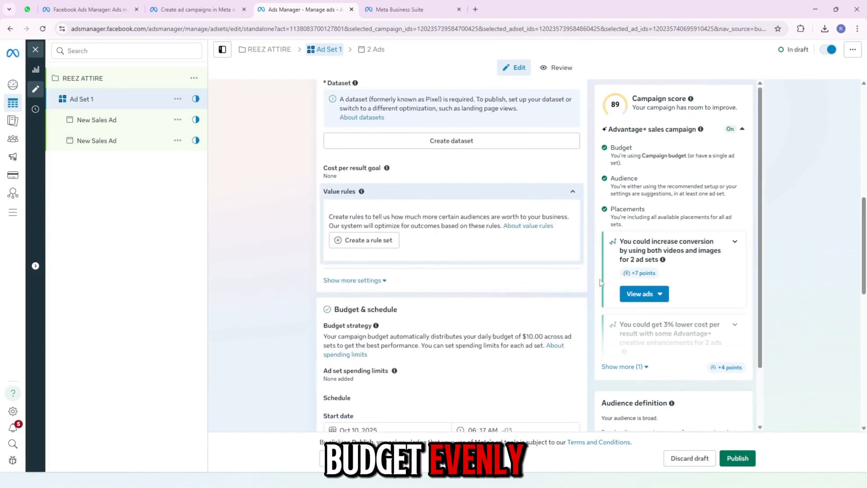
left_click_drag(864, 225, 864, 301)
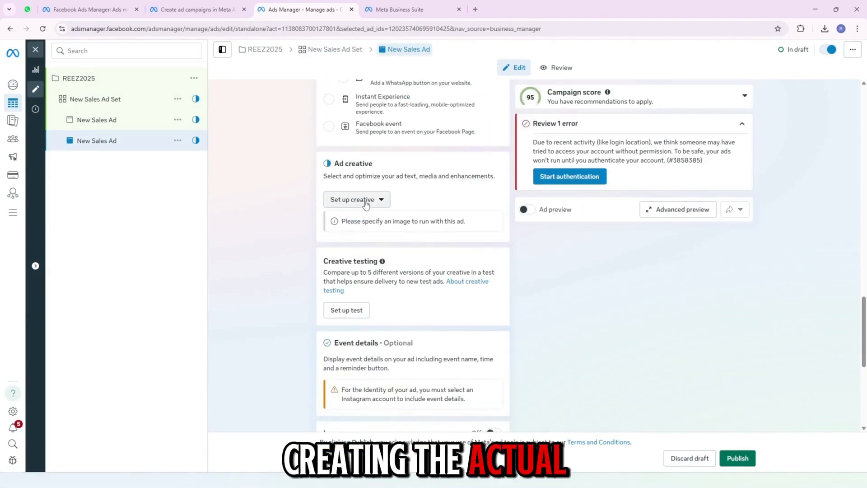
left_click(366, 200)
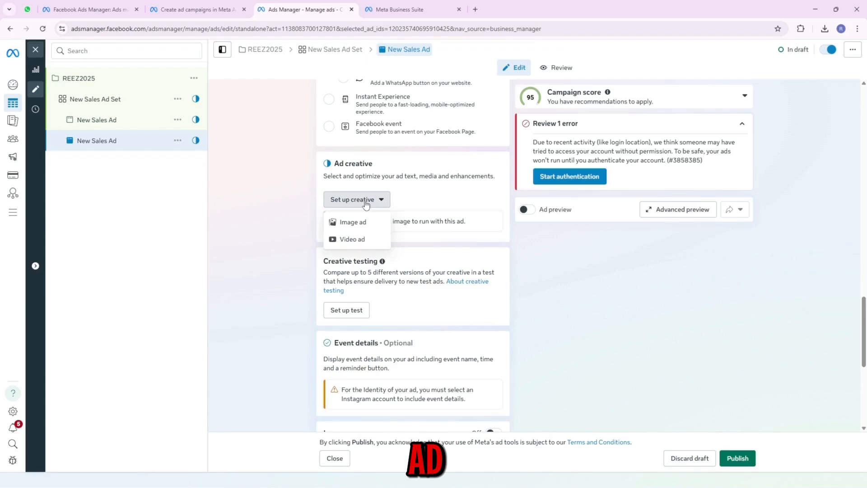
left_click(356, 240)
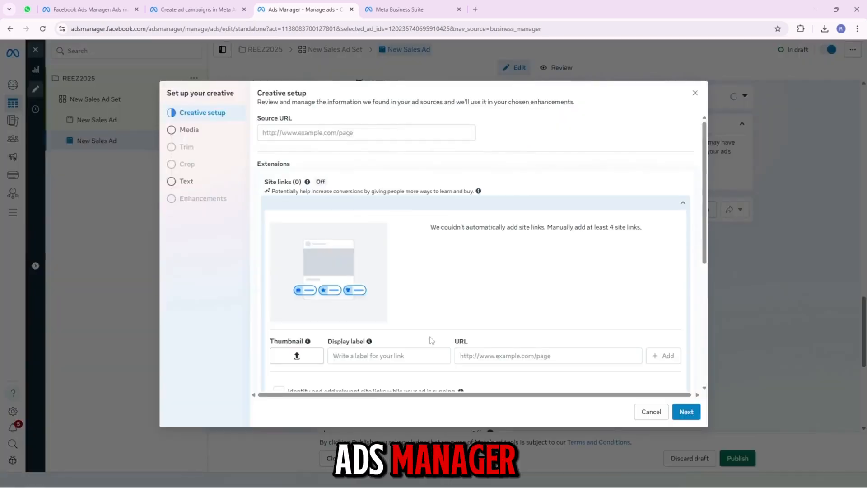
left_click(220, 136)
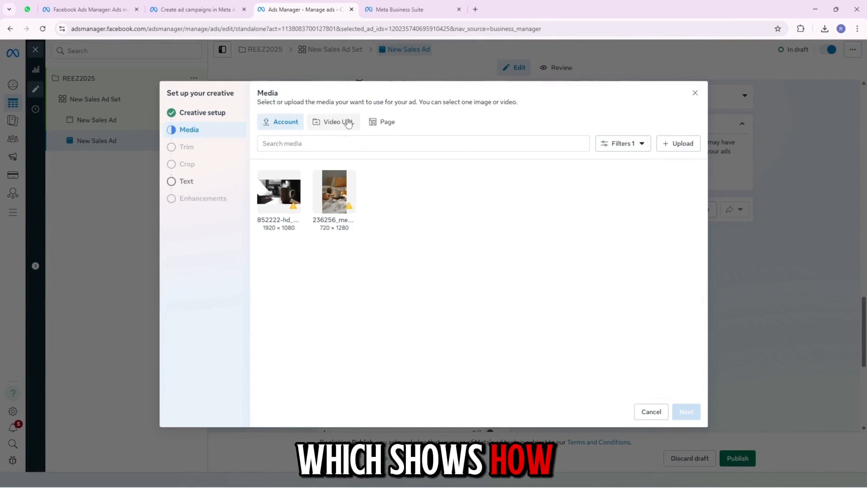
left_click(675, 143)
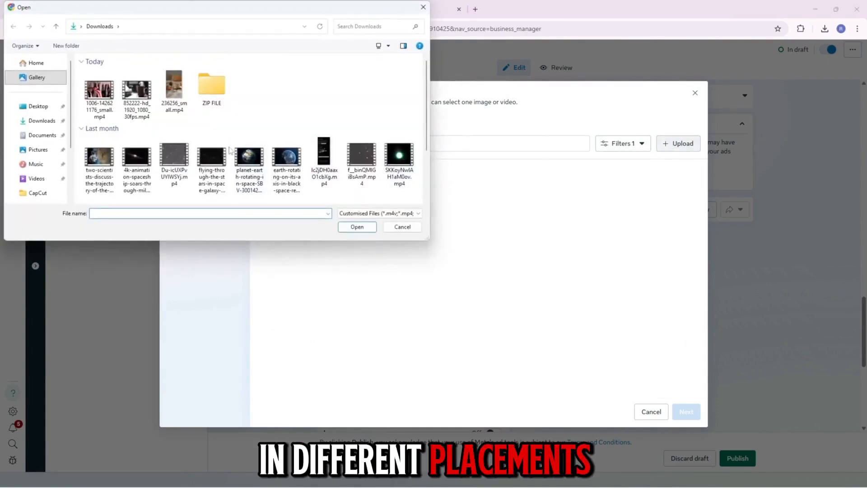
left_click(350, 228)
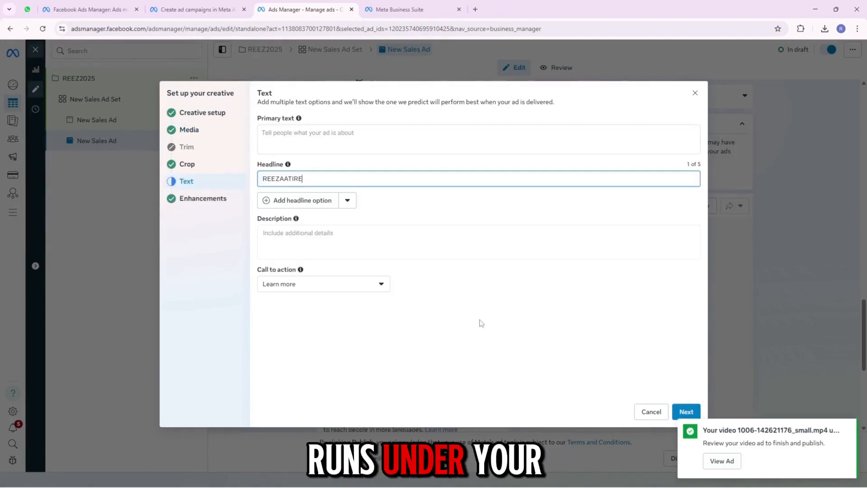
- Enter REEZ ATTIRE as the ad's headline and complete the creative setup with the suggested enhancements
left_click(294, 181)
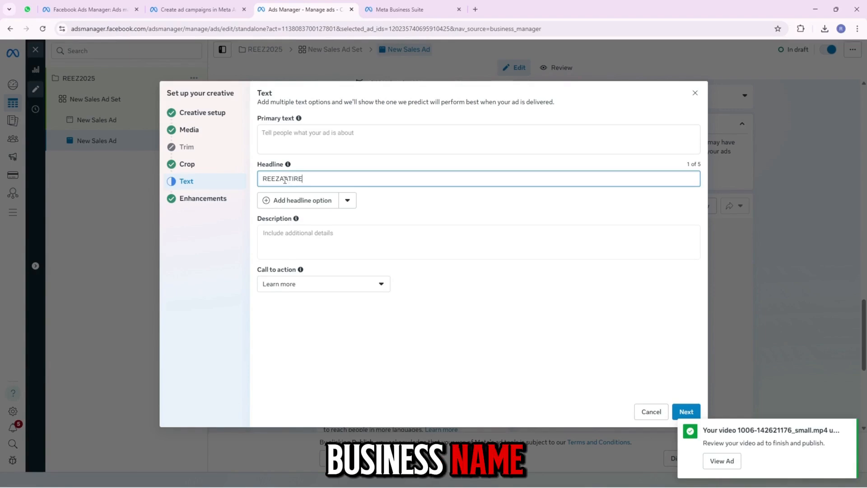
mouse_move(297, 219)
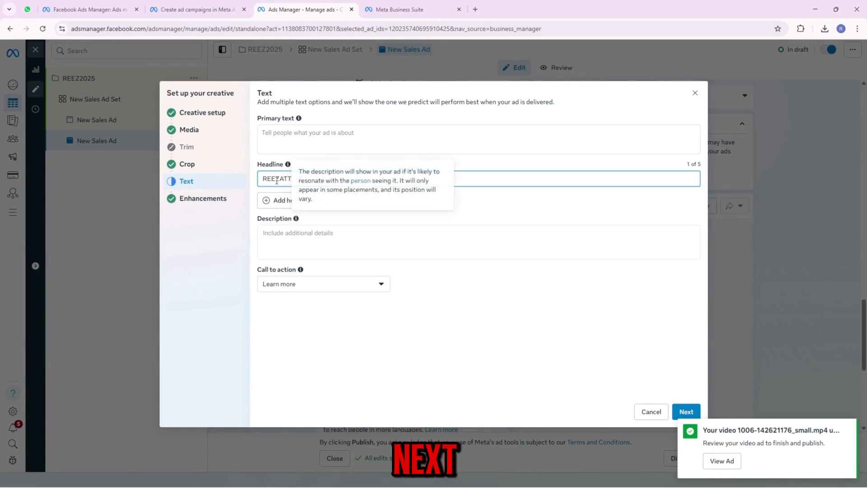
left_click(683, 412)
scroll(549, 304, "down", 5)
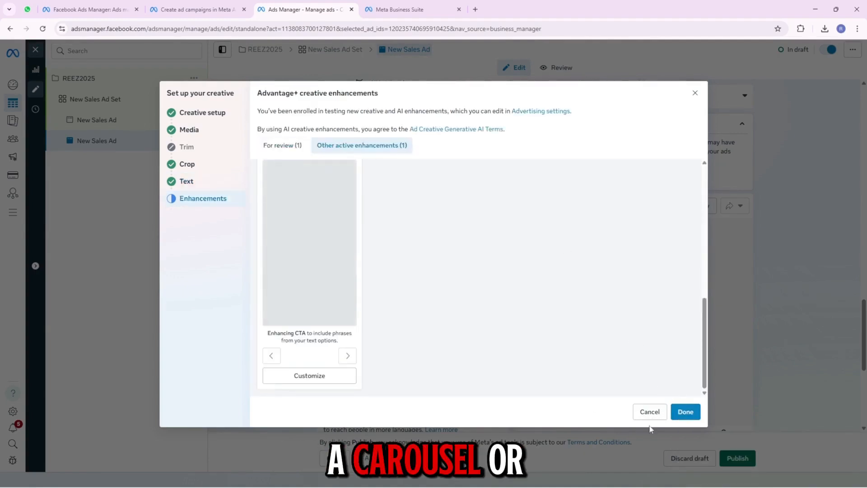
left_click(683, 418)
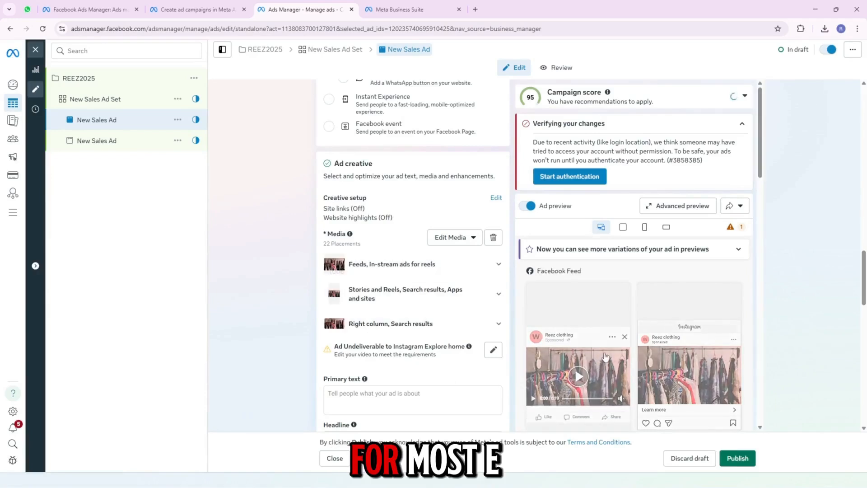
- Examine the ad's creative settings and its placement previews, including the additional variations
scroll(817, 291, "down", 3)
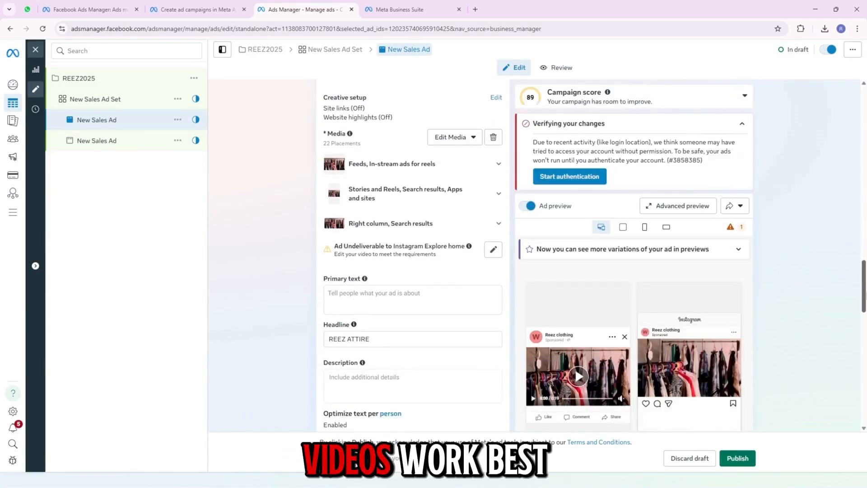
left_click_drag(866, 300, 865, 303)
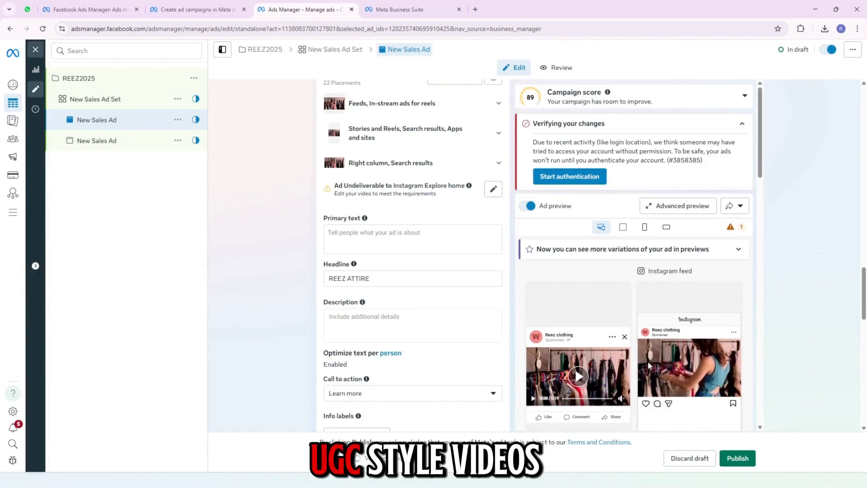
scroll(588, 397, "down", 10)
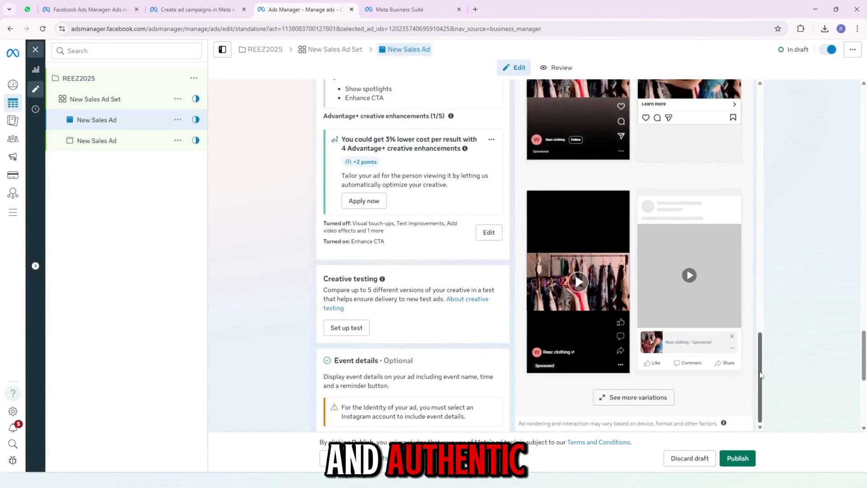
scroll(767, 361, "up", 1)
scroll(770, 359, "down", 1)
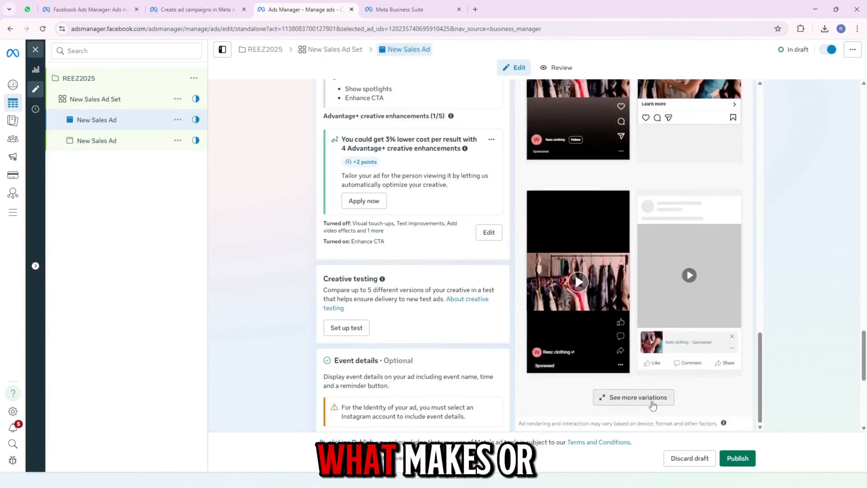
left_click(657, 398)
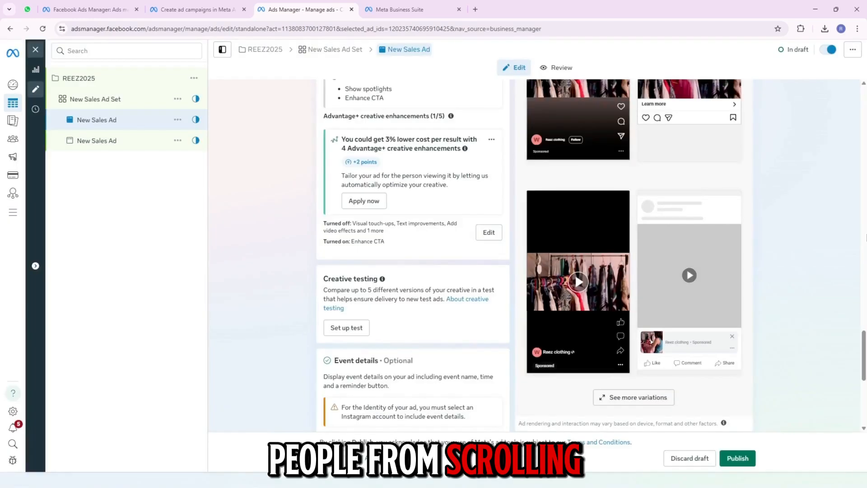
scroll(615, 409, "up", 3)
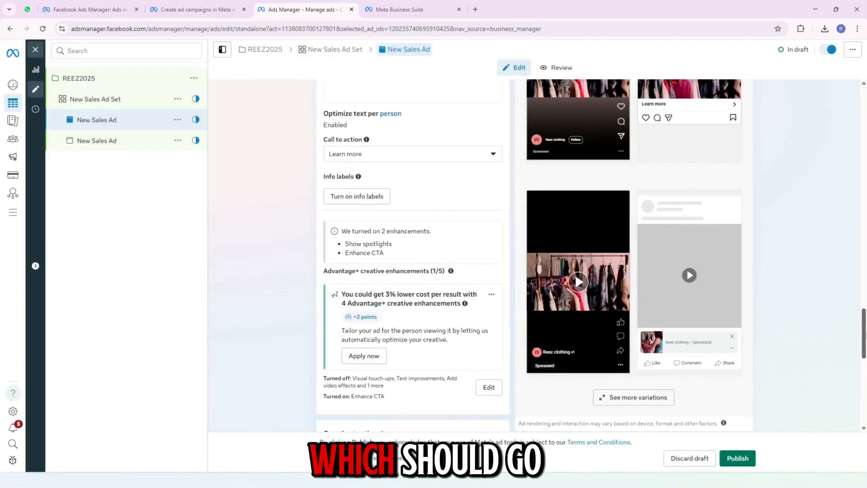
- Open the advanced preview of the new sales ad and examine its Facebook, Instagram and Messenger placement variations and placement format templates
left_click(635, 397)
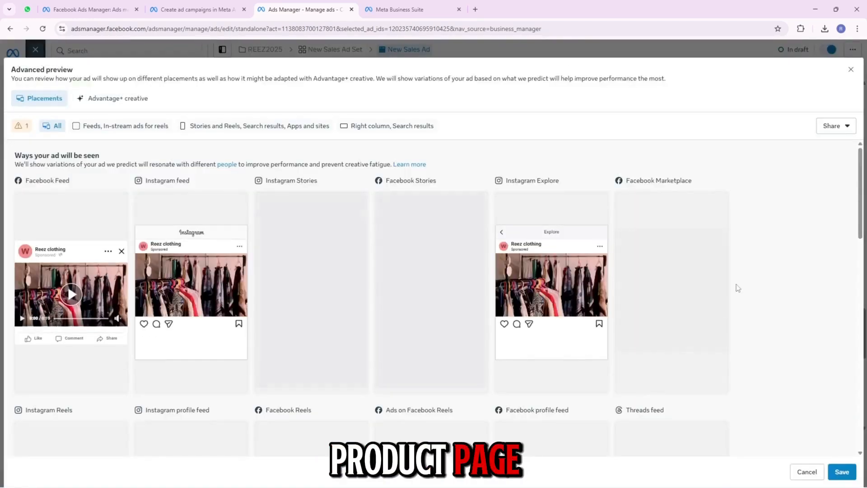
scroll(861, 212, "down", 3)
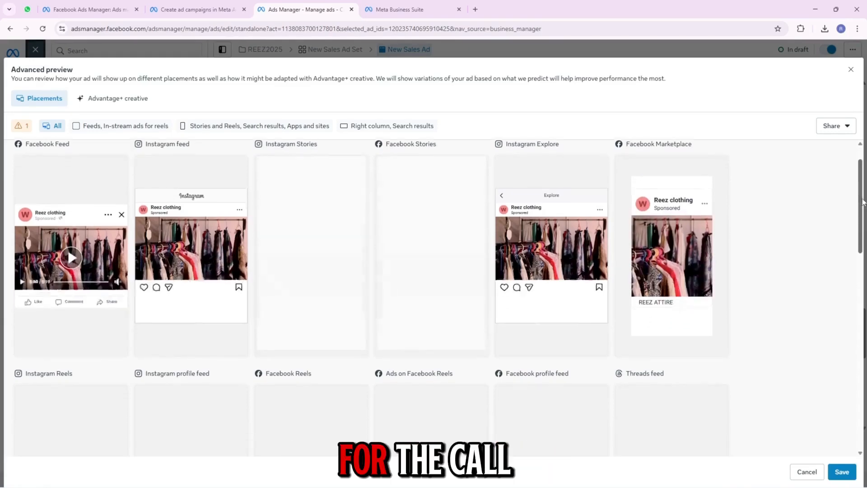
left_click_drag(860, 222, 844, 260)
scroll(578, 334, "up", 5)
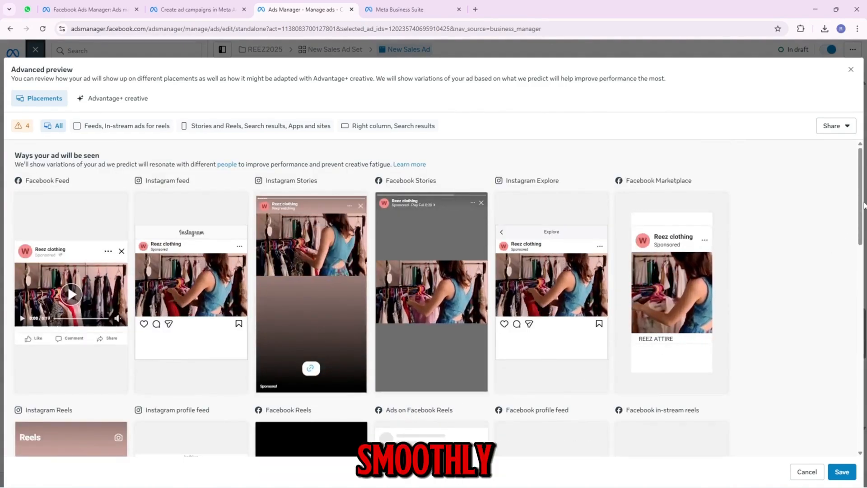
left_click_drag(863, 197, 852, 379)
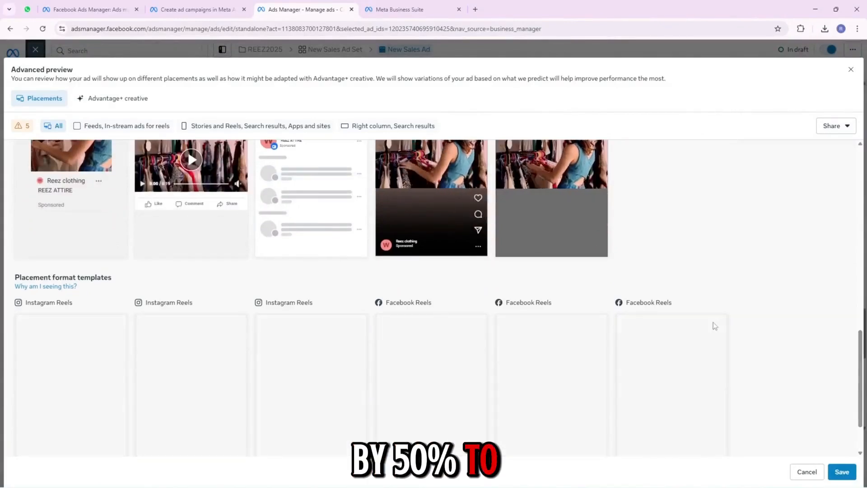
scroll(650, 316, "up", 10)
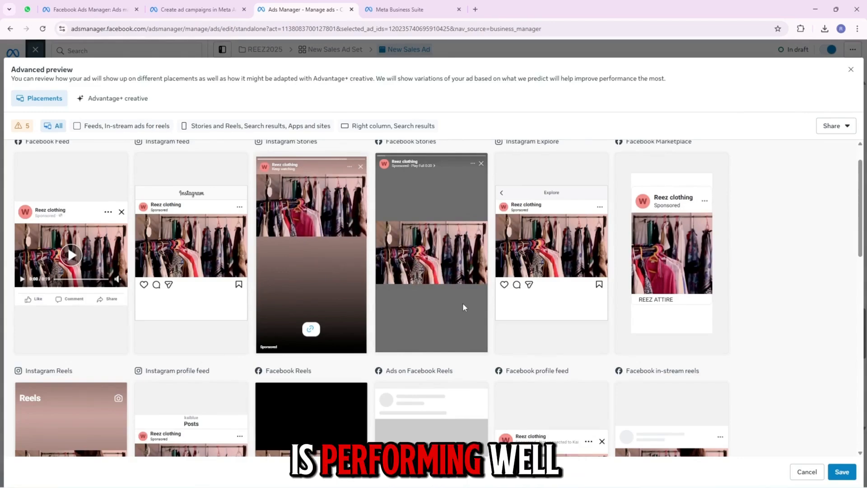
scroll(461, 309, "down", 10)
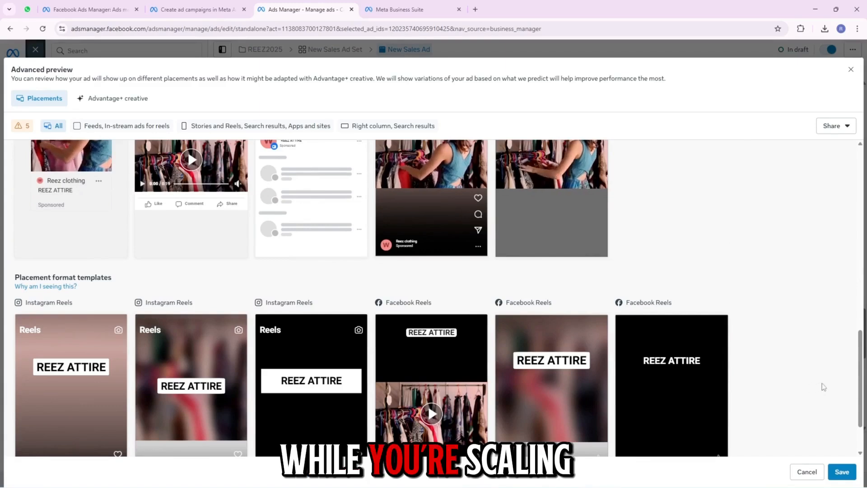
scroll(861, 393, "down", 2)
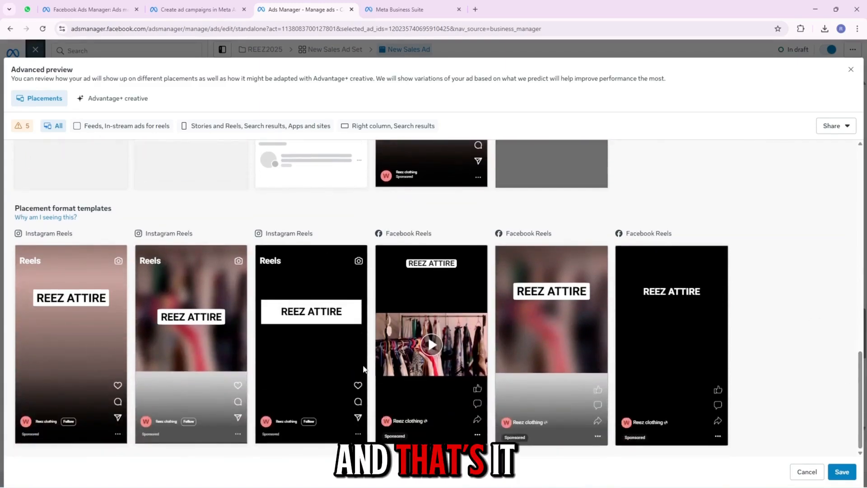
scroll(376, 363, "up", 10)
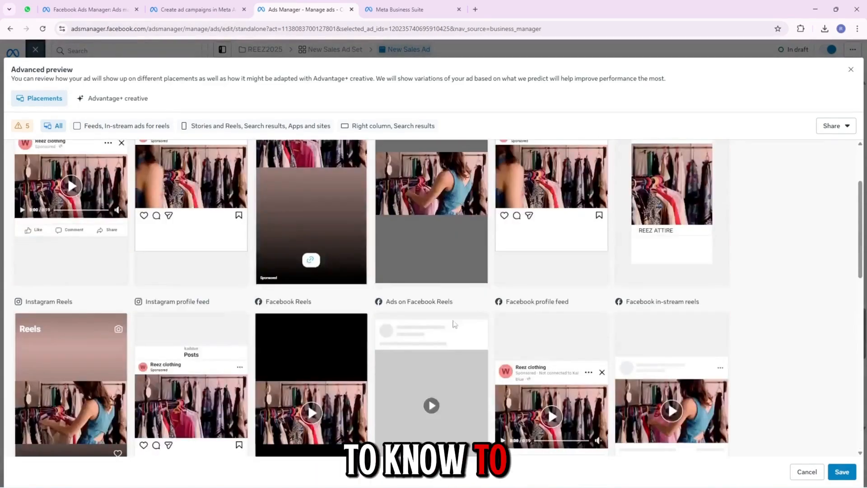
scroll(452, 289, "up", 3)
scroll(450, 286, "down", 10)
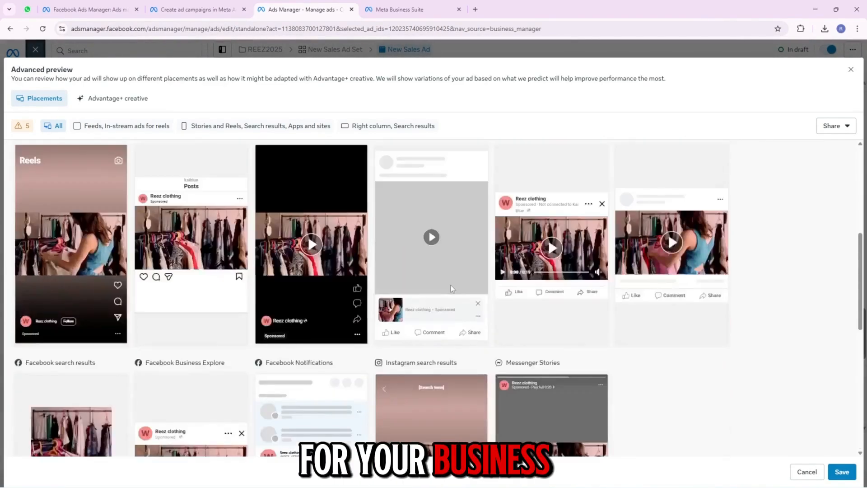
scroll(454, 290, "down", 2)
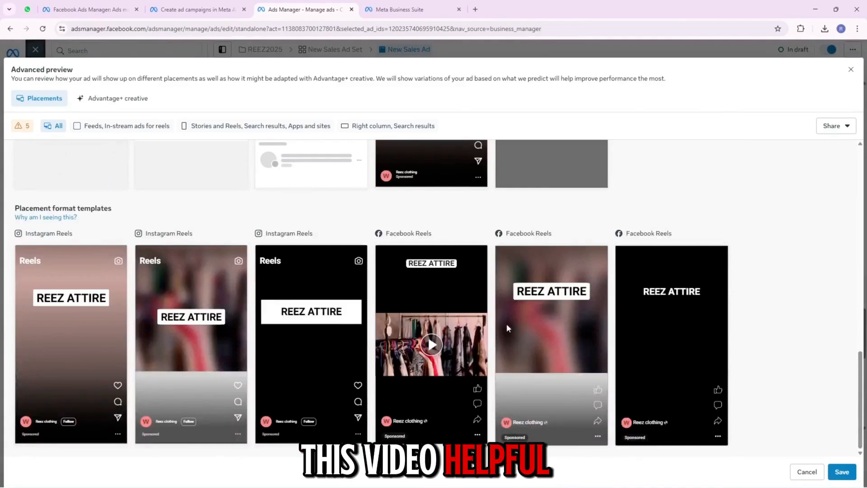
scroll(506, 323, "up", 10)
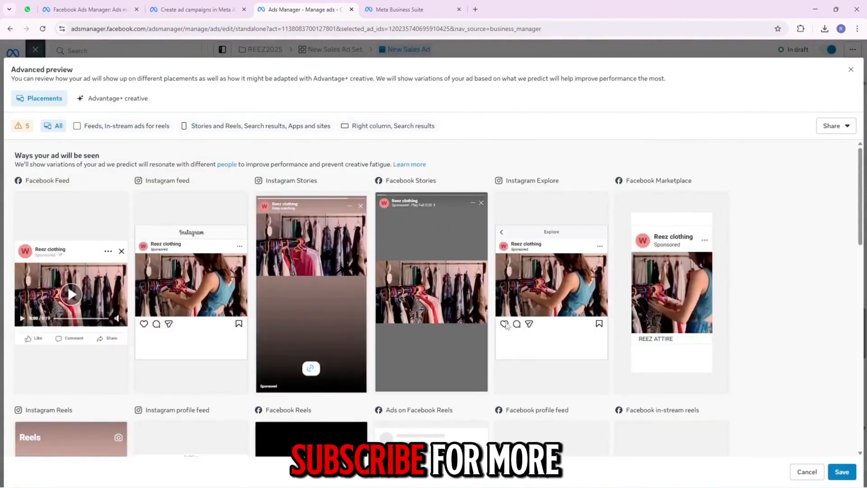